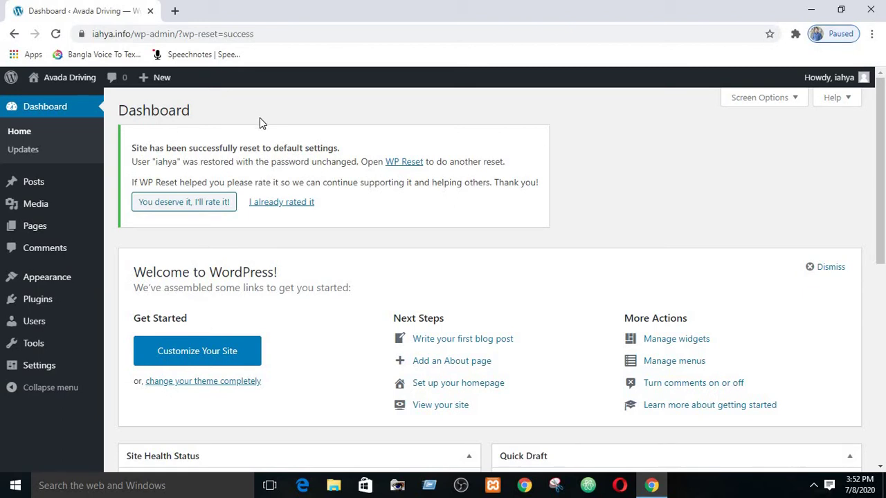
# - Extract Publisher-v7.6.2-Pro.zip in New folder on the desktop with Extract Here
pyautogui.click(808, 8)
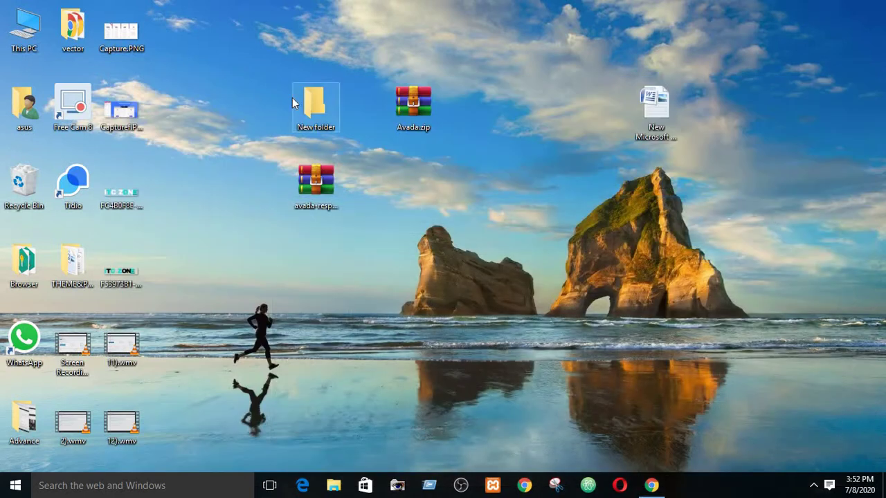
pyautogui.doubleClick(325, 109)
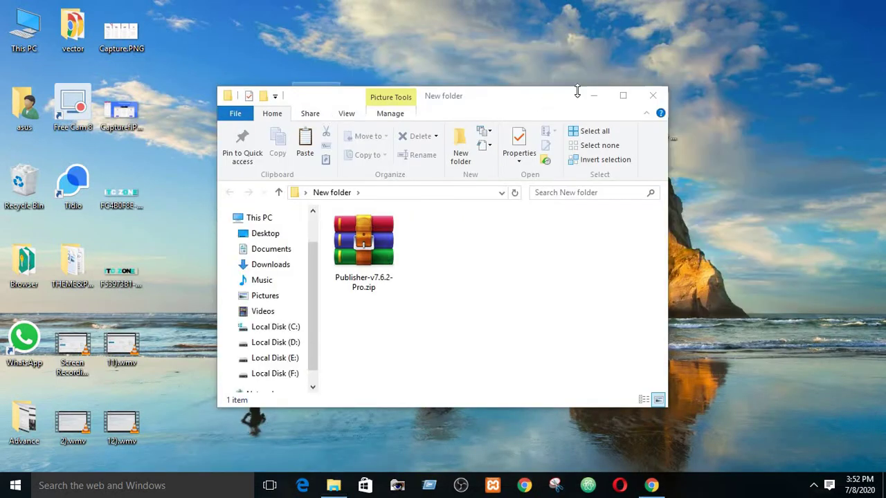
pyautogui.click(622, 95)
pyautogui.click(142, 158)
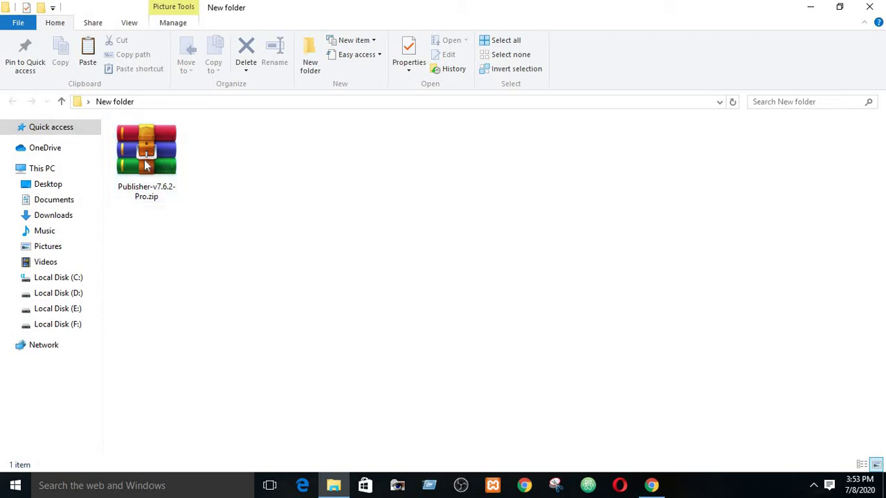
pyautogui.click(145, 157)
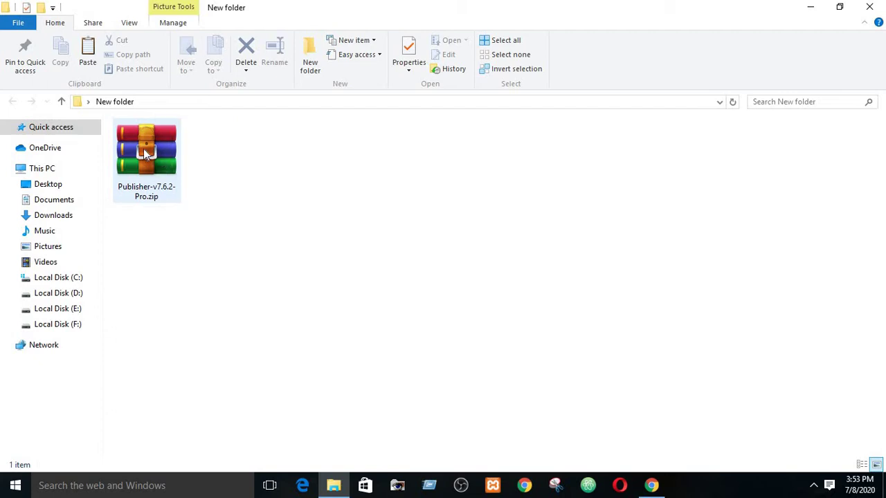
pyautogui.rightClick(143, 148)
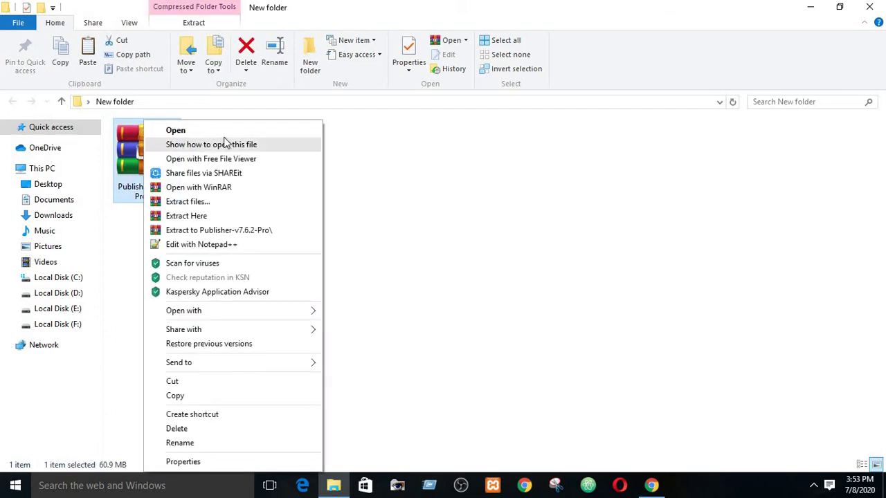
pyautogui.click(192, 218)
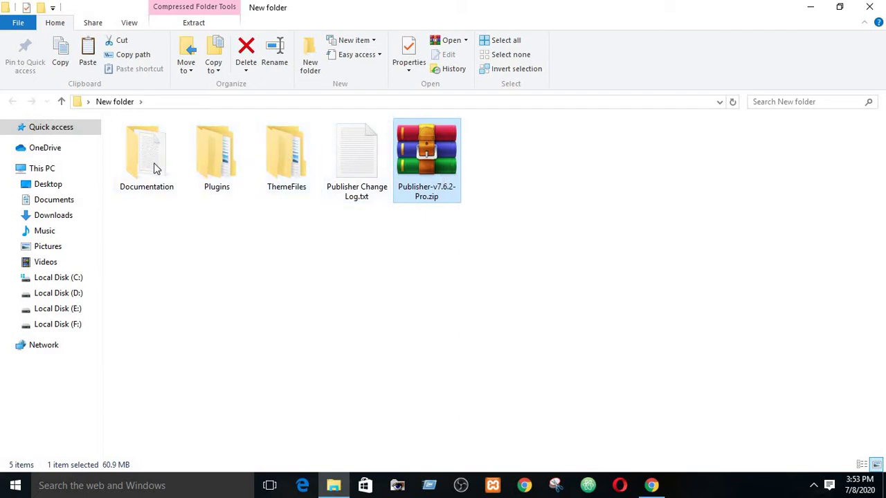
# - Locate publisher-7.6.2.zip inside the extracted ThemeFiles folder, then return to the browser
pyautogui.doubleClick(300, 173)
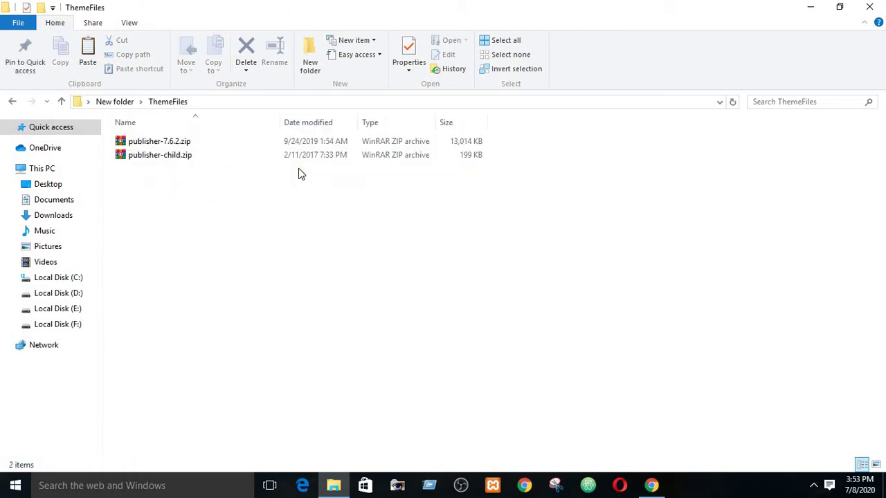
pyautogui.click(162, 144)
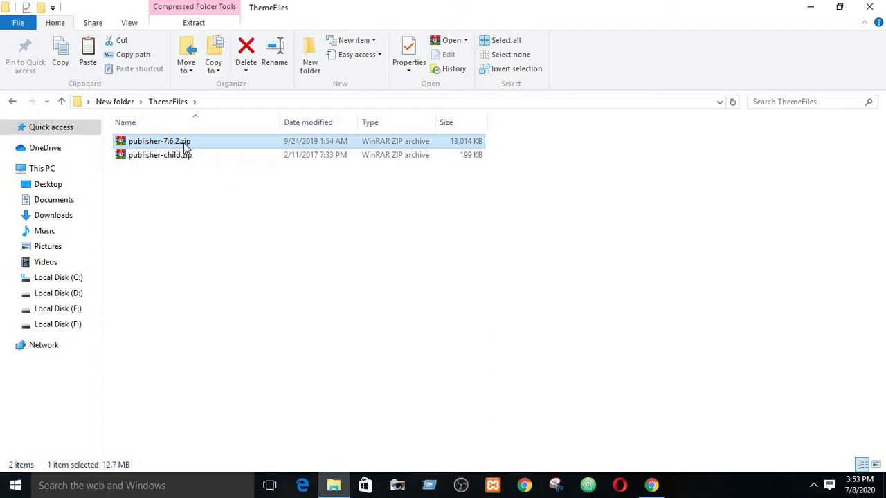
pyautogui.click(652, 485)
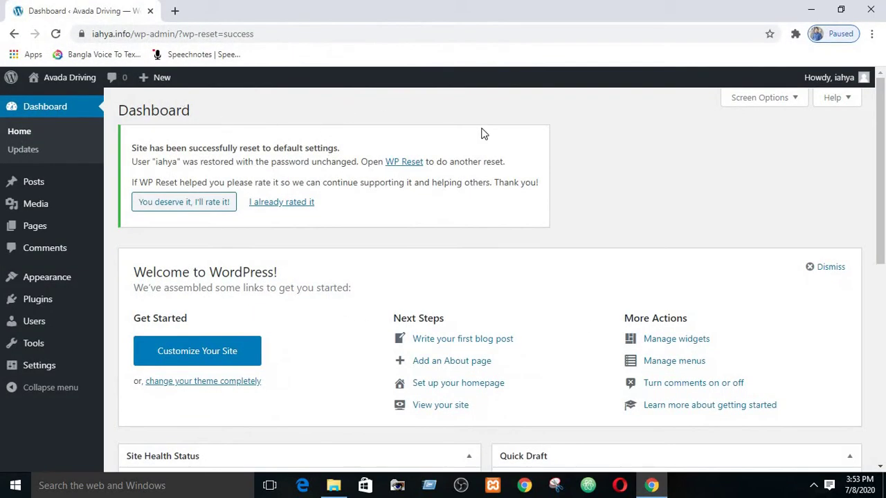
# - Bring up the Upload Theme form via Appearance > Themes > Add New
pyautogui.scroll(-5, 198, 199)
pyautogui.scroll(5, 201, 200)
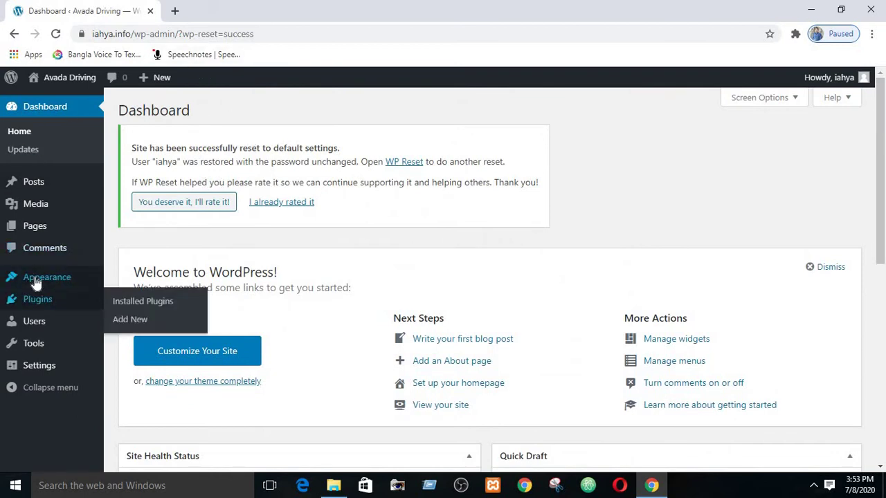
pyautogui.moveTo(100, 279)
pyautogui.click(128, 279)
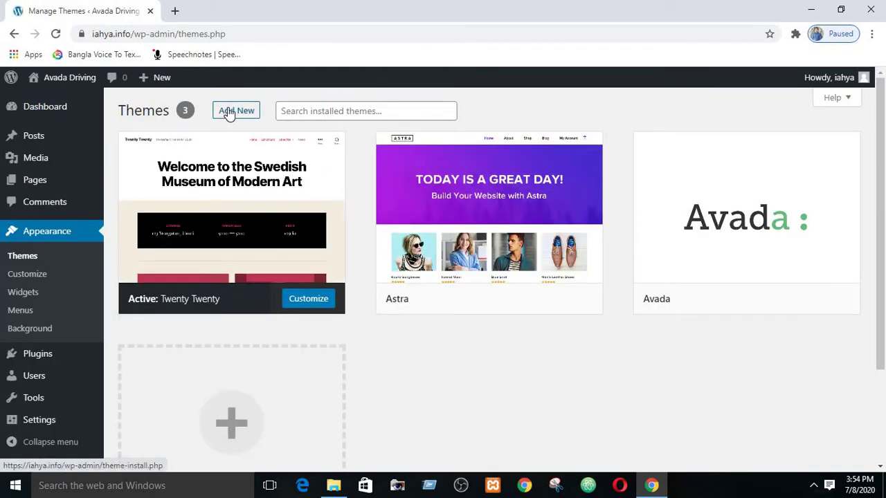
pyautogui.click(229, 113)
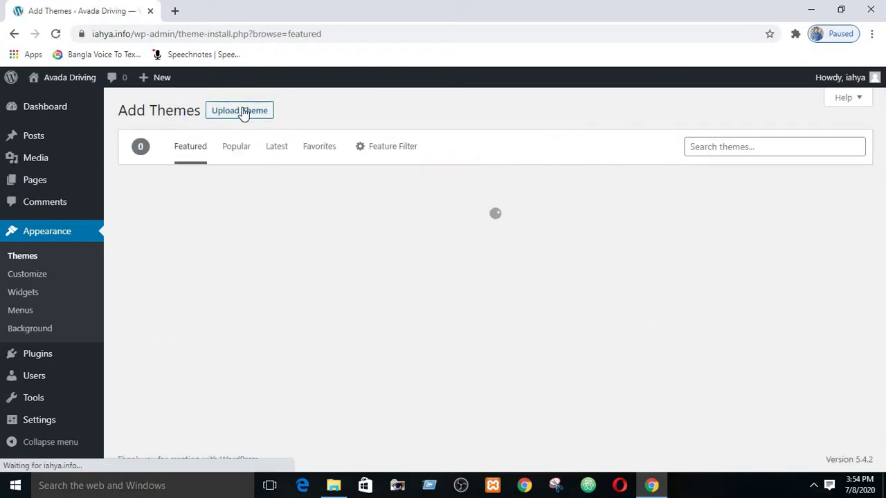
pyautogui.click(243, 113)
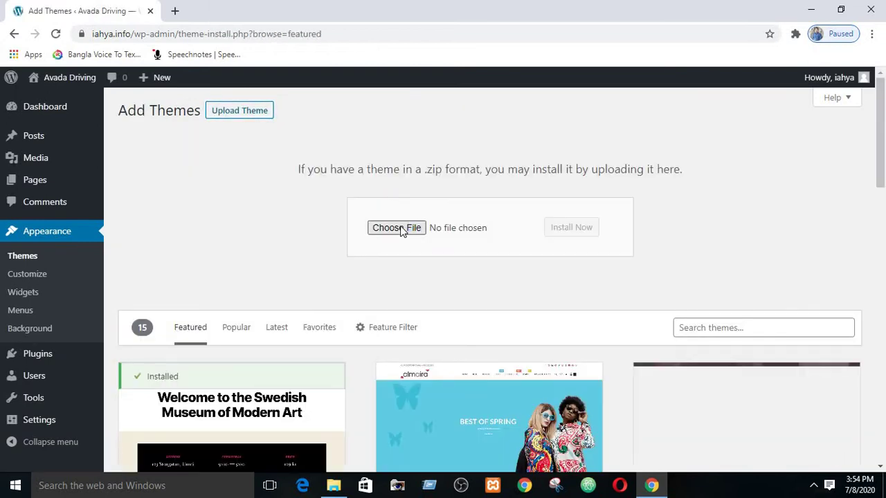
# - Choose publisher-7.6.2.zip from New folder > ThemeFiles and install it
pyautogui.click(398, 228)
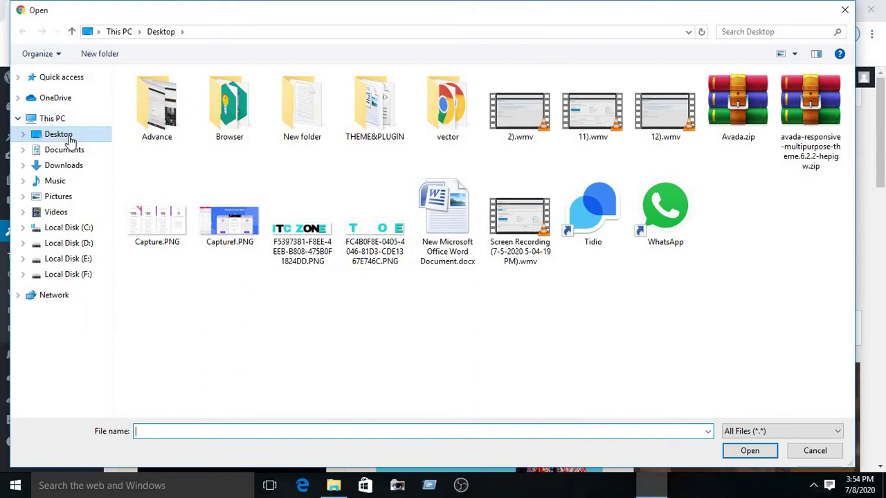
pyautogui.doubleClick(292, 115)
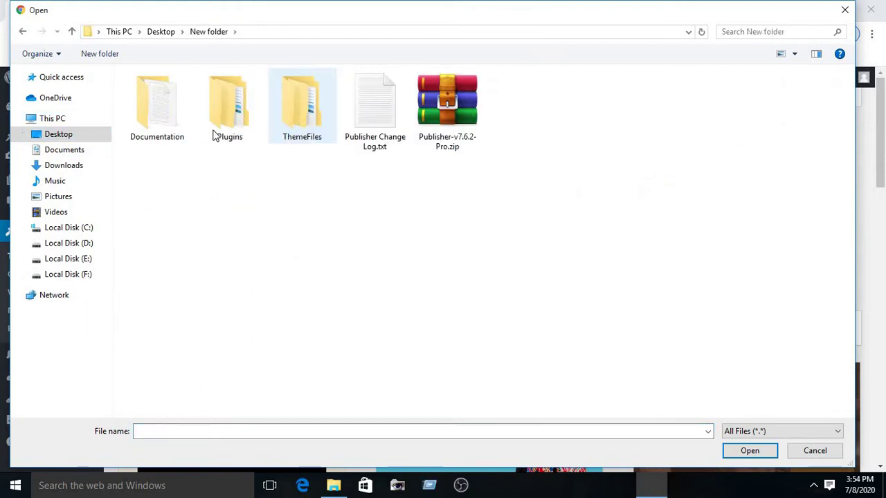
pyautogui.doubleClick(300, 116)
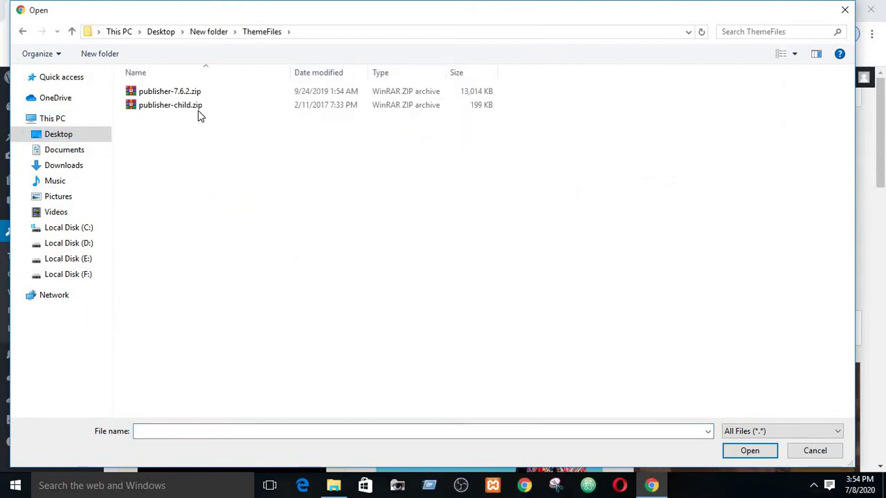
pyautogui.click(199, 94)
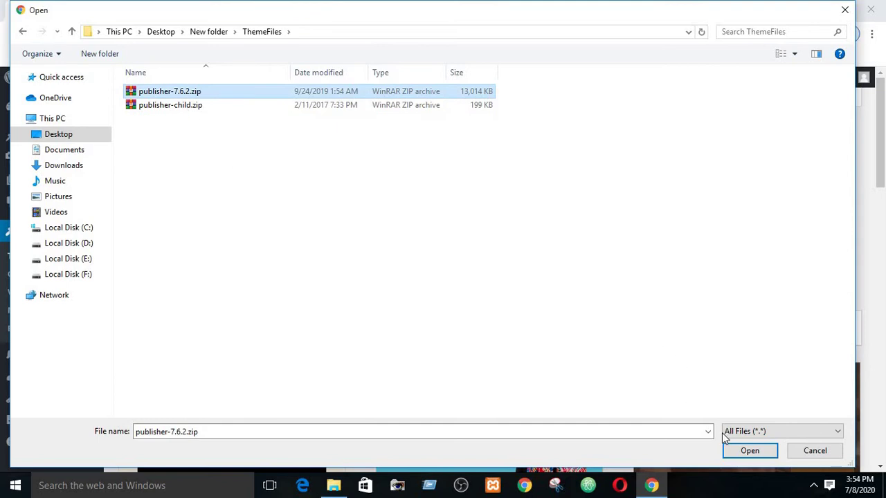
pyautogui.click(747, 453)
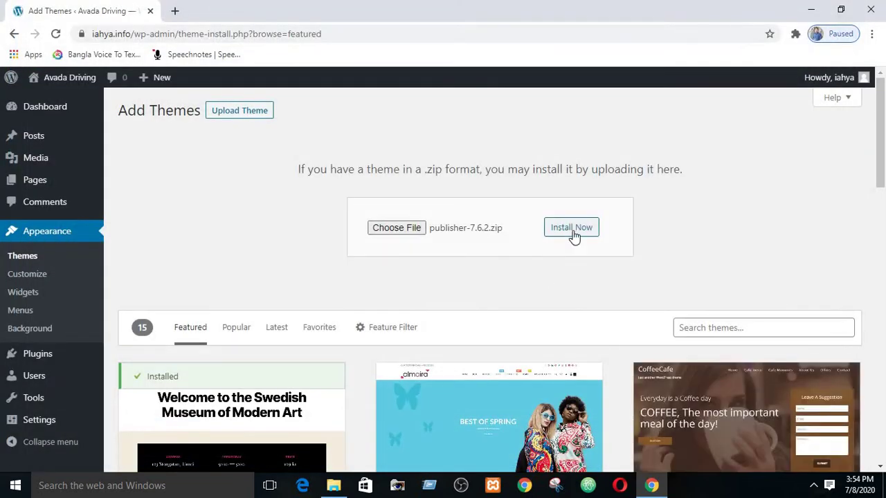
pyautogui.click(572, 234)
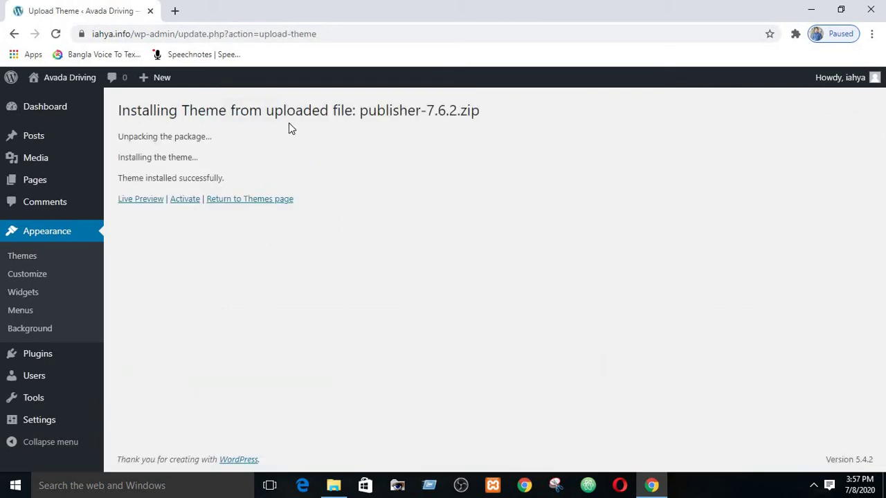
# - Activate the newly installed Publisher 7.6.2 theme from the installation result page
pyautogui.click(185, 200)
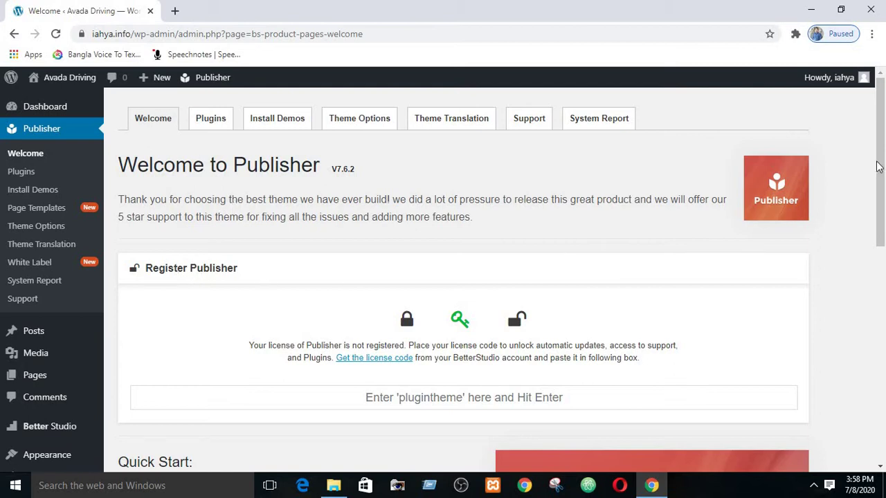
# - Enter the Publisher licence code in the registration box and submit it to register the theme
pyautogui.moveTo(881, 167); pyautogui.dragTo(881, 191)
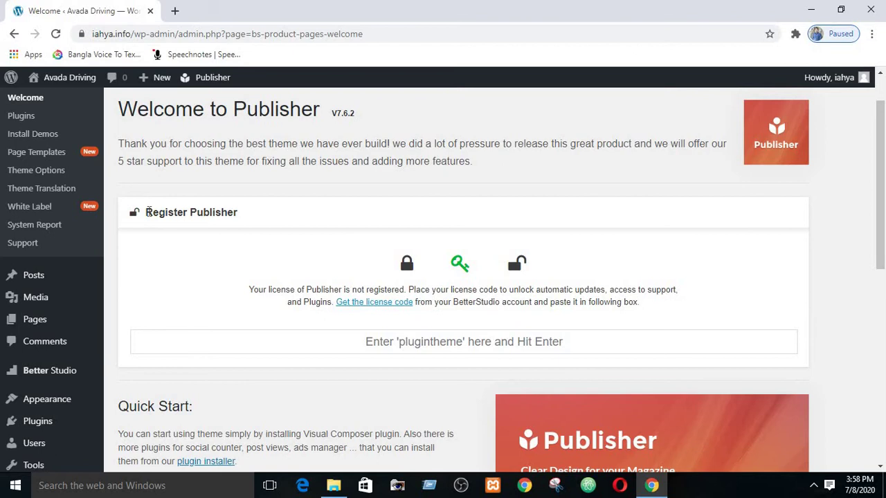
pyautogui.click(383, 345)
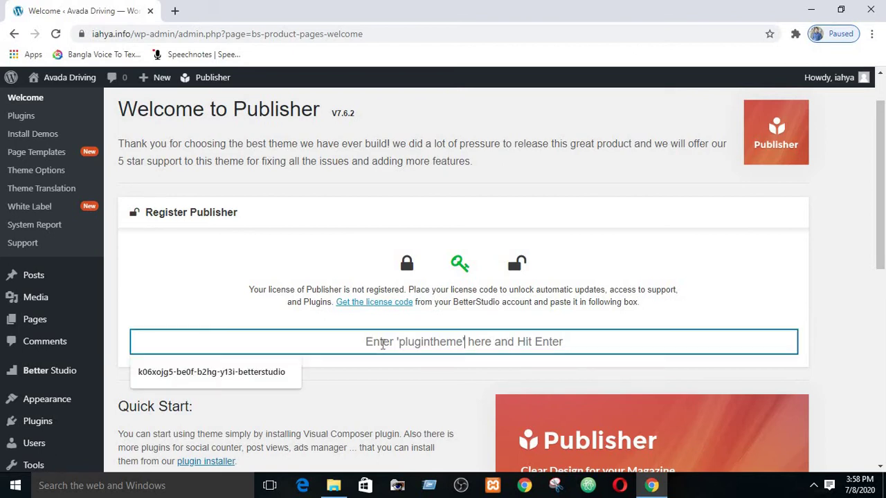
pyautogui.click(313, 219)
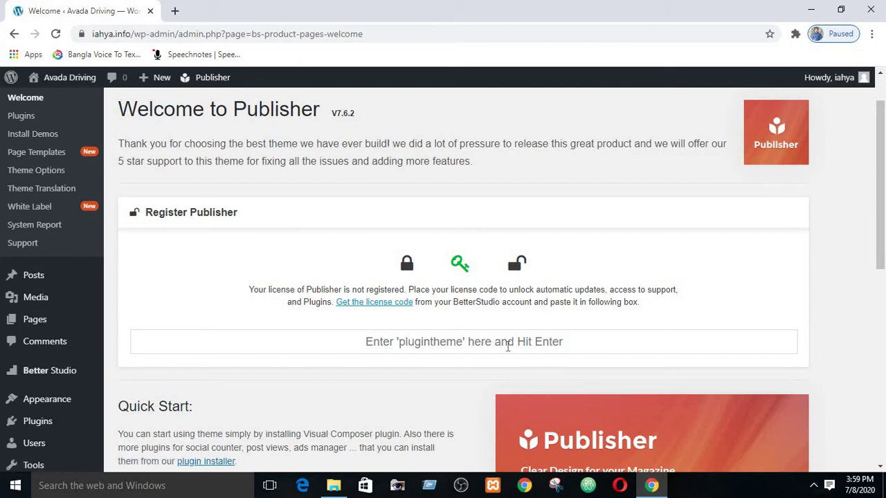
pyautogui.click(436, 342)
pyautogui.write('plu')
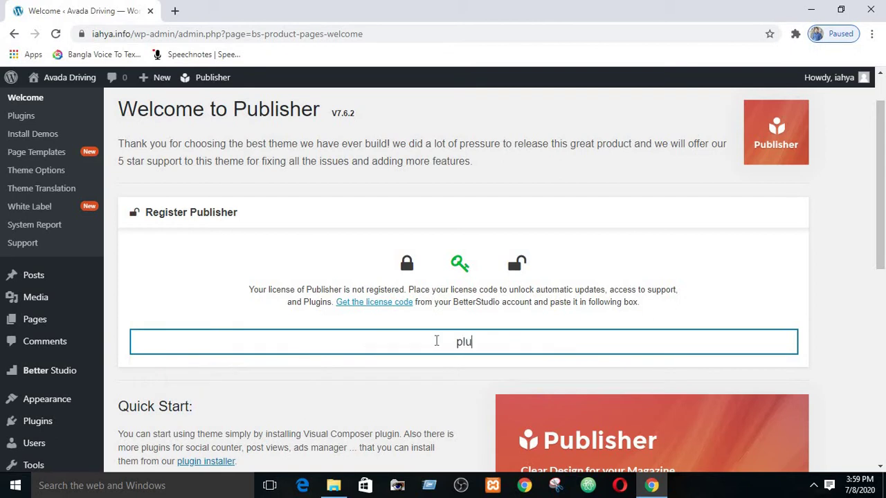
pyautogui.write('gintheme')
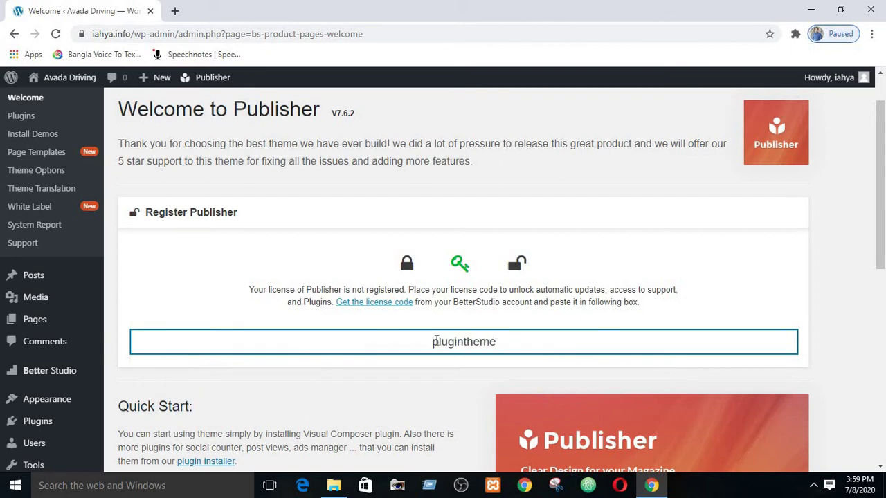
pyautogui.press('Return')
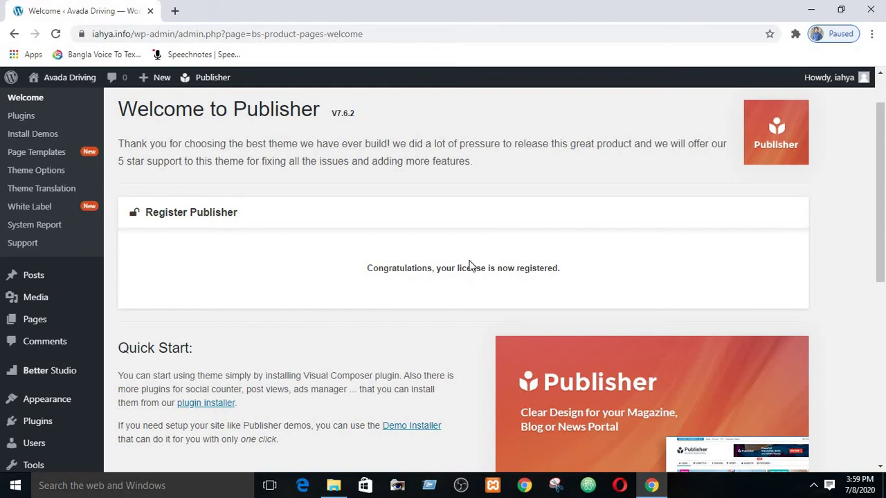
pyautogui.scroll(2, 468, 254)
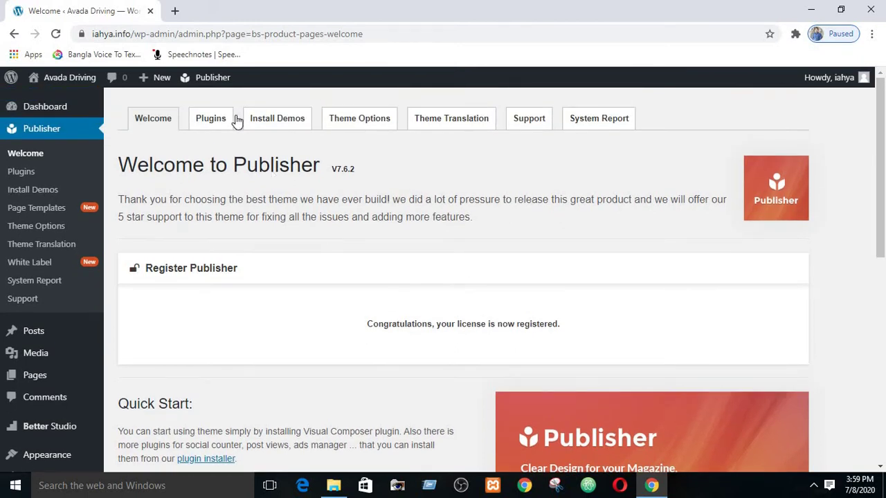
pyautogui.click(203, 121)
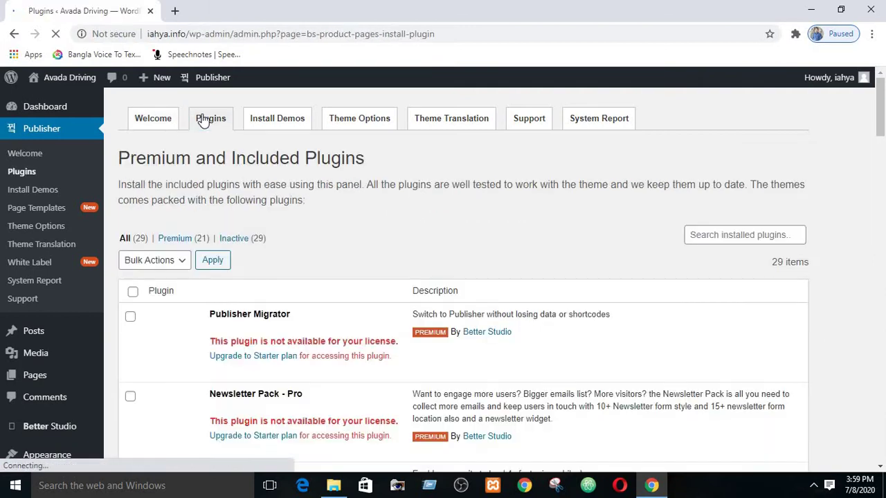
pyautogui.scroll(-3, 295, 332)
pyautogui.scroll(-6, 296, 331)
pyautogui.scroll(10, 249, 329)
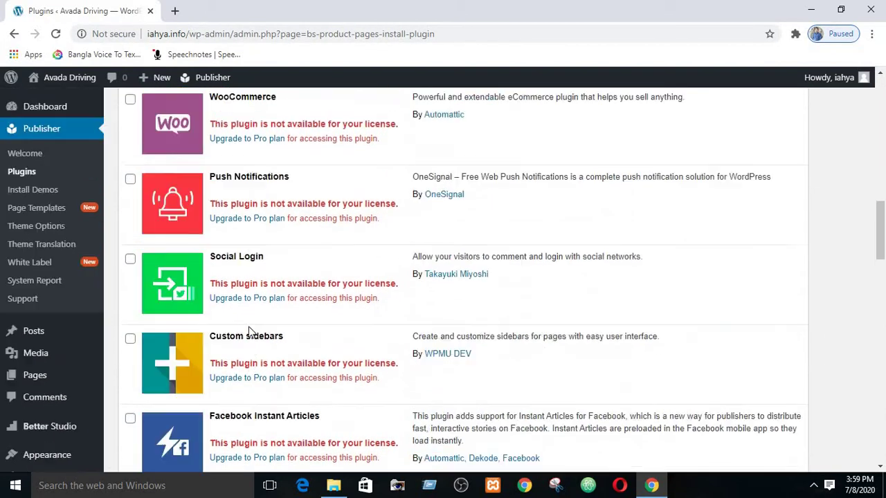
pyautogui.scroll(-1, 255, 318)
pyautogui.scroll(-10, 254, 318)
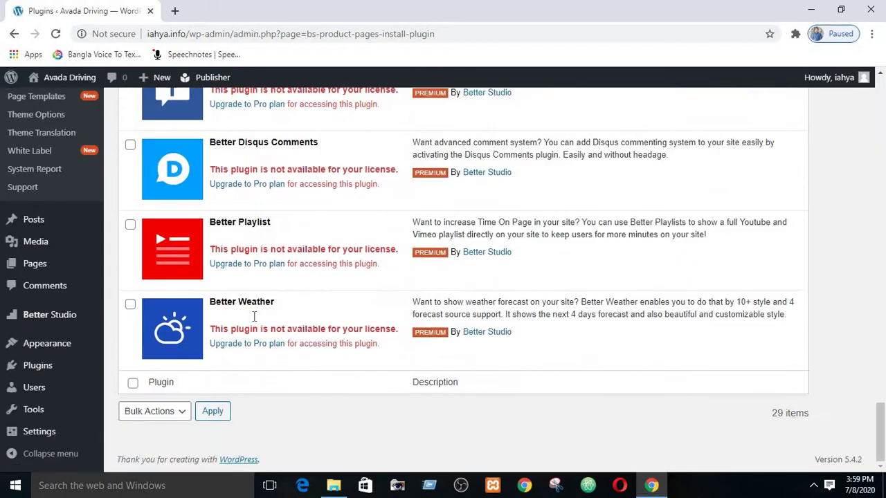
pyautogui.scroll(5, 253, 317)
pyautogui.scroll(10, 252, 316)
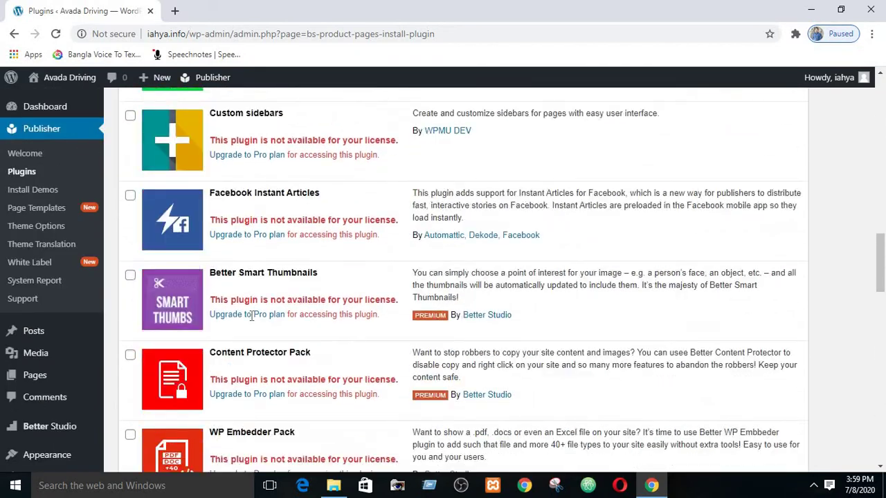
pyautogui.scroll(8, 251, 315)
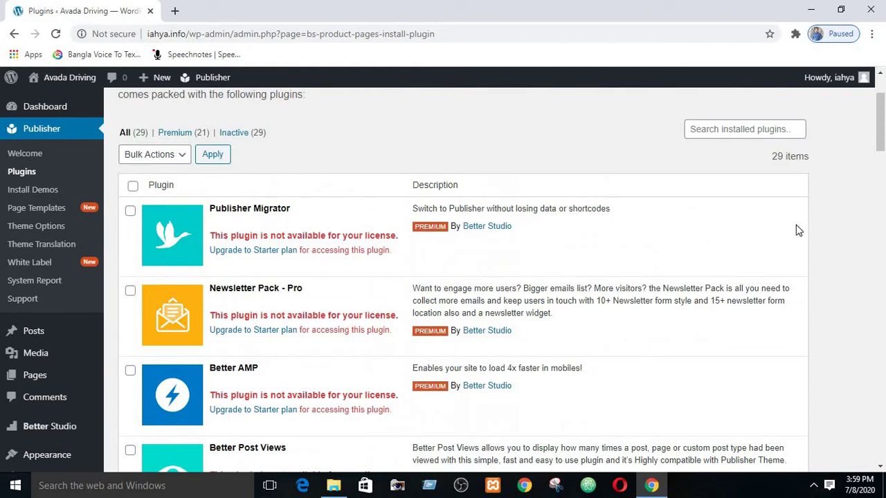
pyautogui.moveTo(882, 132); pyautogui.dragTo(883, 136)
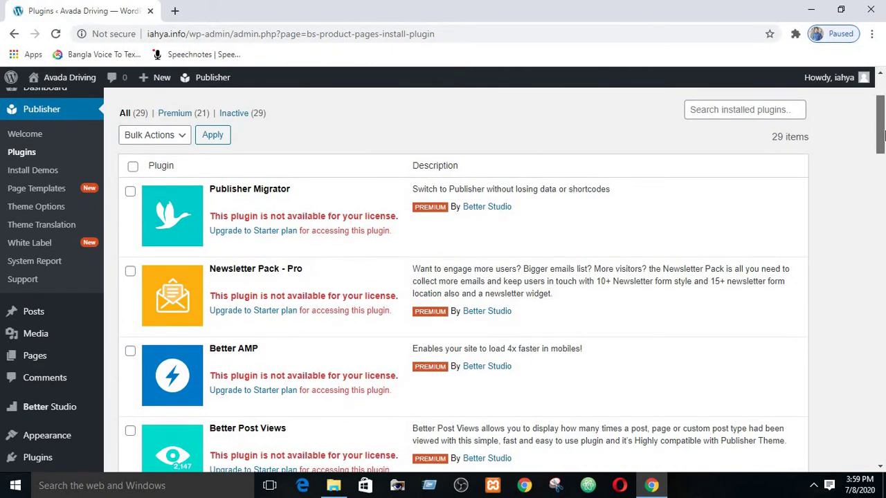
pyautogui.moveTo(883, 136)
pyautogui.mouseDown()
pyautogui.moveTo(880, 367)
pyautogui.moveTo(865, 383)
pyautogui.moveTo(878, 131)
pyautogui.mouseUp()
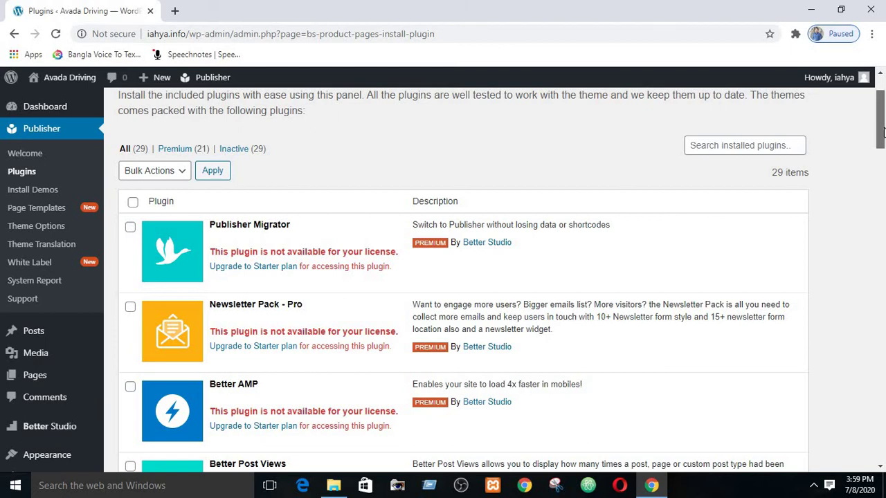
pyautogui.scroll(-1, 884, 135)
pyautogui.scroll(1, 884, 128)
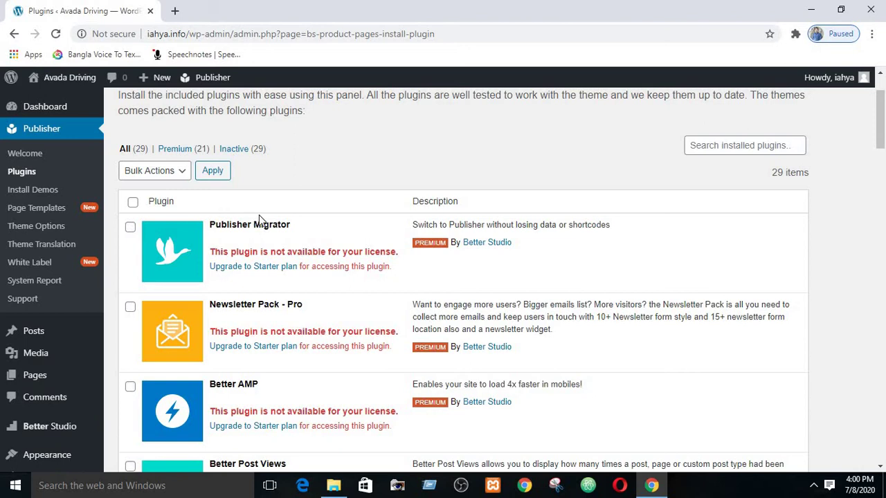
pyautogui.scroll(2, 304, 197)
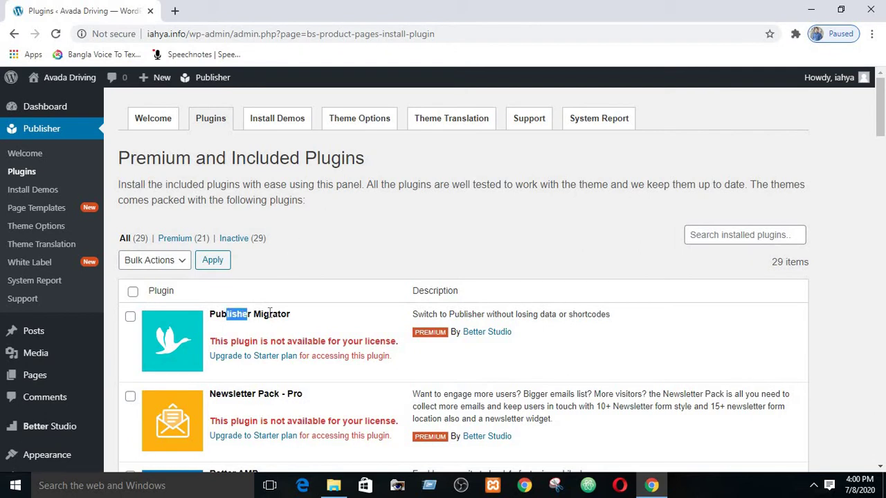
pyautogui.moveTo(882, 117); pyautogui.dragTo(883, 154)
pyautogui.moveTo(294, 174); pyautogui.dragTo(235, 174)
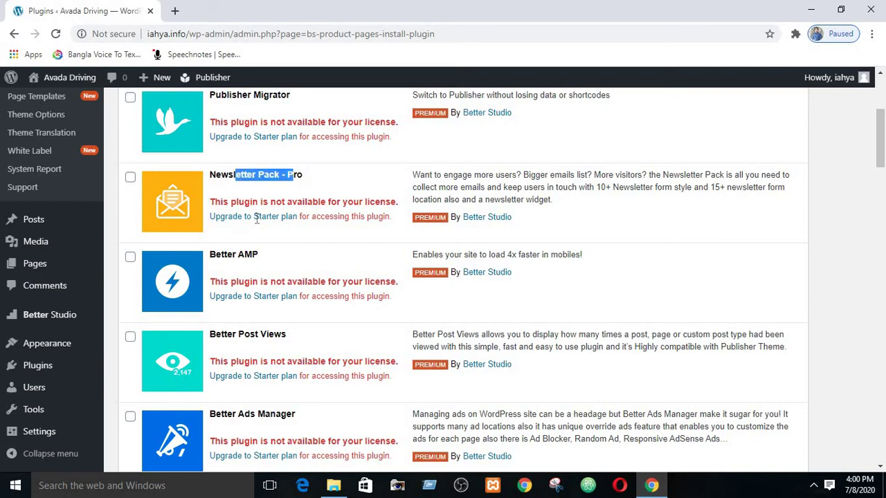
pyautogui.moveTo(222, 255); pyautogui.dragTo(273, 257)
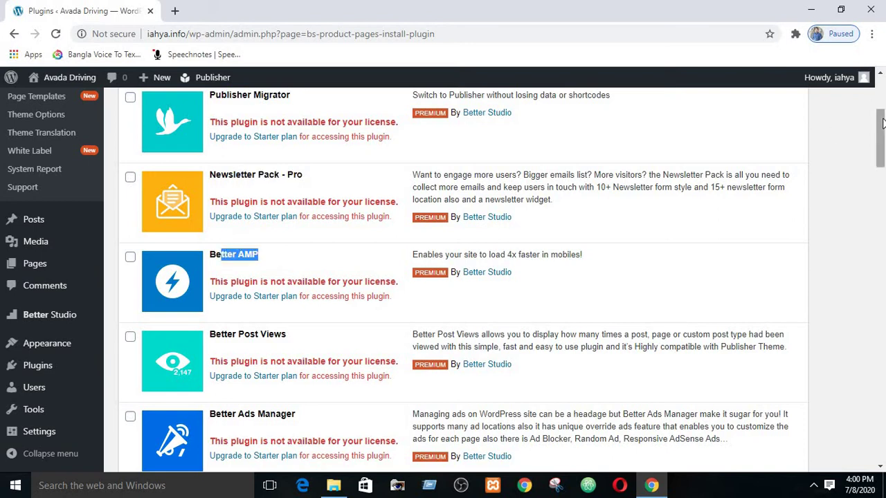
pyautogui.moveTo(882, 124); pyautogui.dragTo(883, 143)
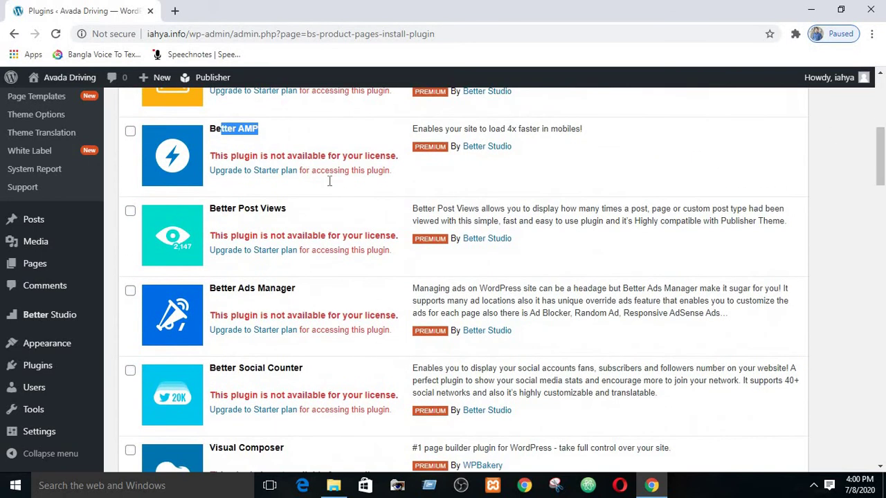
pyautogui.moveTo(223, 208); pyautogui.dragTo(260, 209)
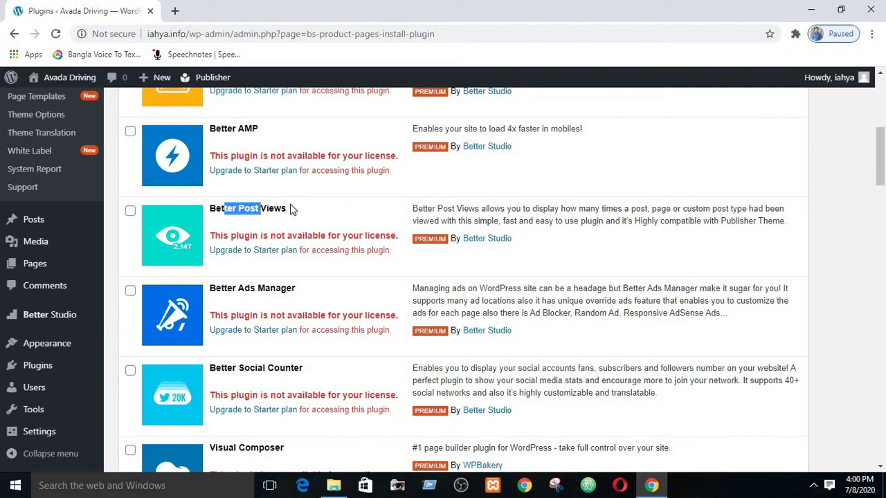
pyautogui.moveTo(877, 173); pyautogui.dragTo(881, 196)
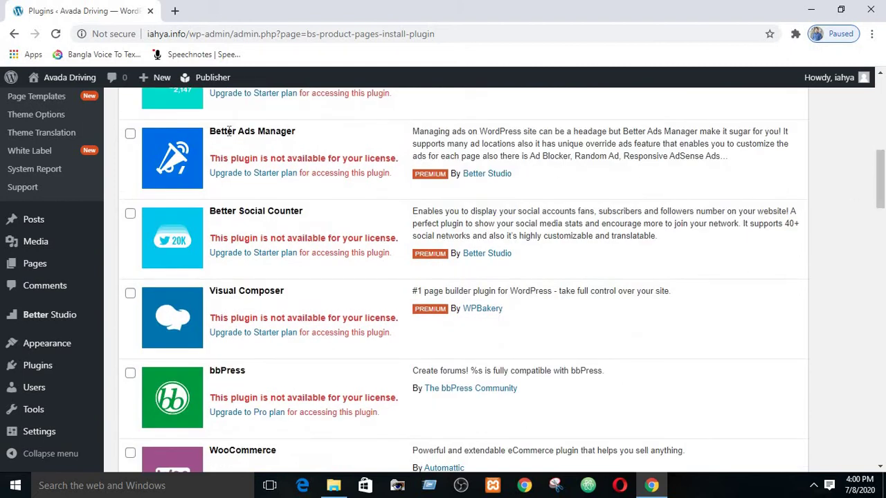
pyautogui.moveTo(228, 132); pyautogui.dragTo(276, 131)
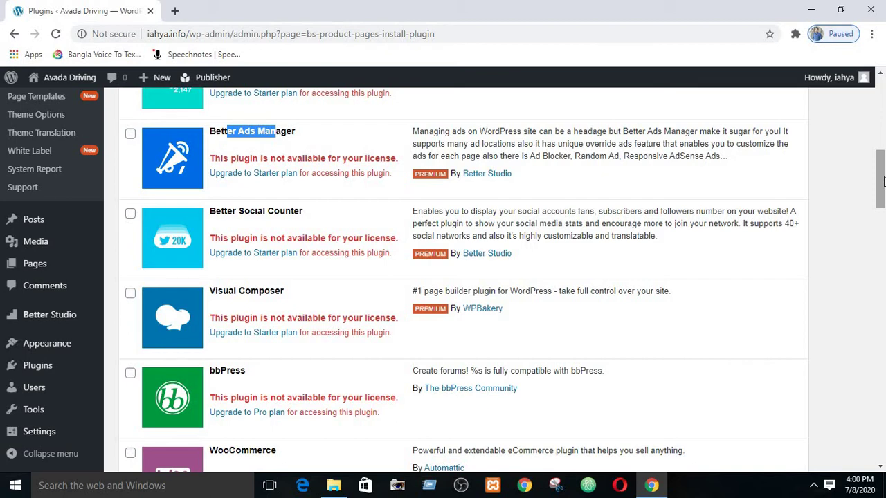
pyautogui.moveTo(883, 181); pyautogui.dragTo(883, 200)
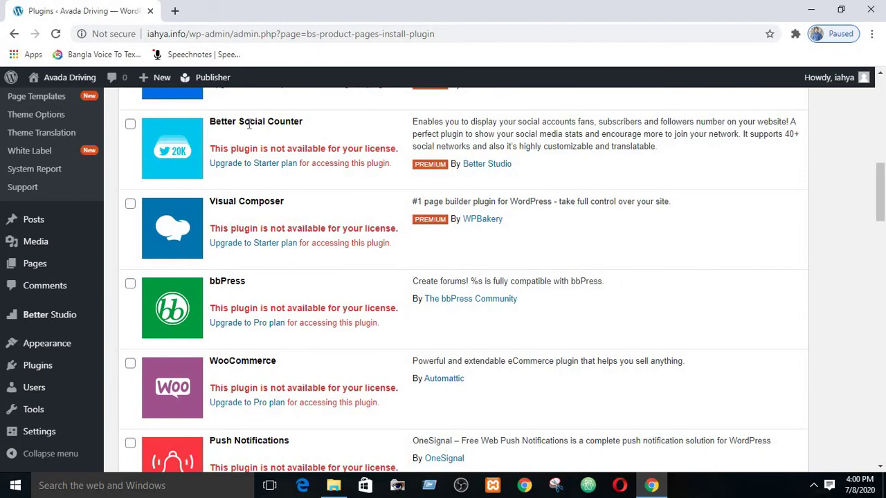
pyautogui.moveTo(248, 124); pyautogui.dragTo(293, 124)
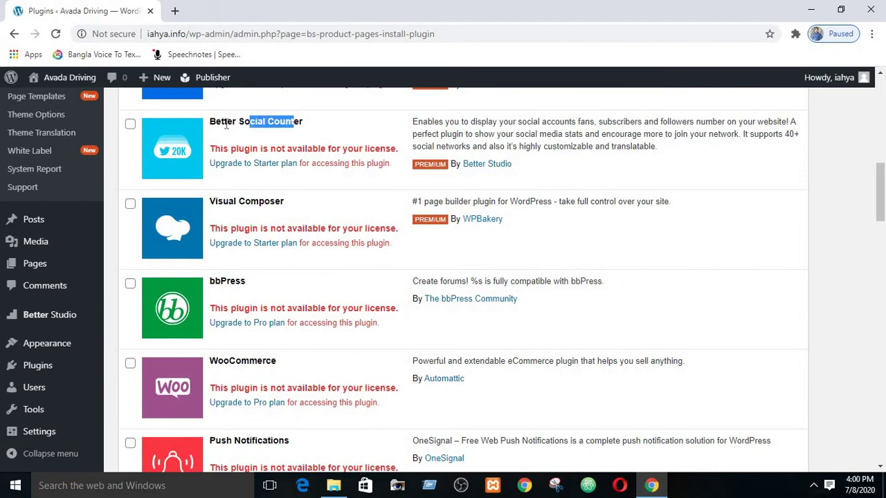
pyautogui.moveTo(225, 125); pyautogui.dragTo(302, 125)
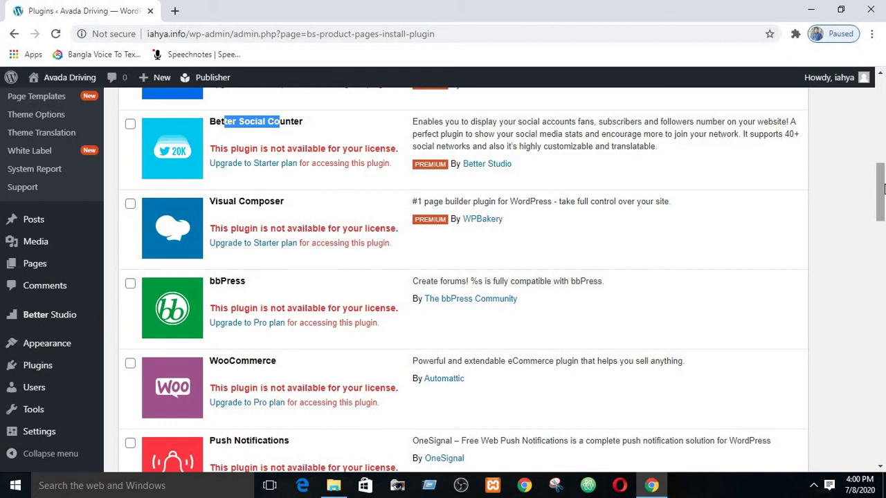
pyautogui.scroll(-1, 796, 184)
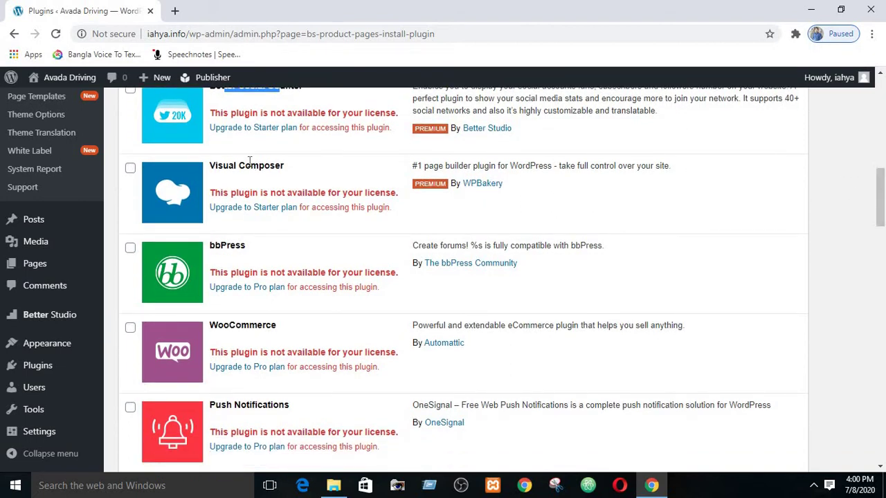
pyautogui.doubleClick(245, 168)
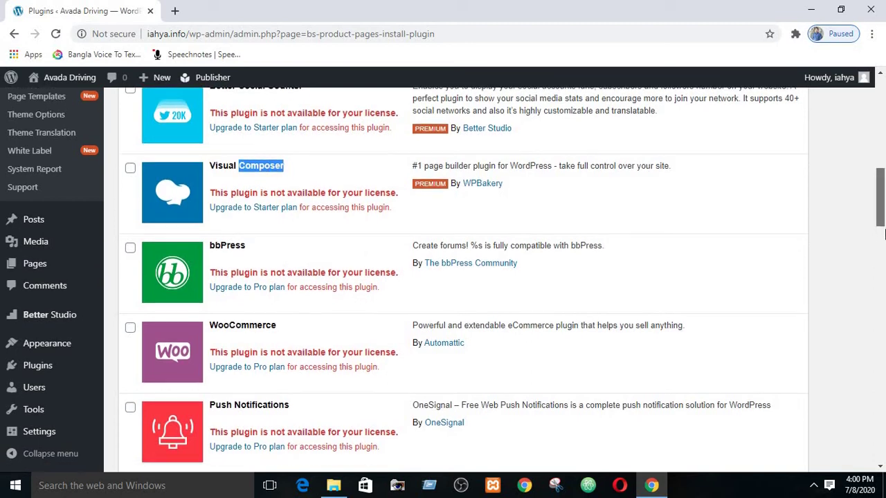
pyautogui.moveTo(882, 225); pyautogui.dragTo(882, 244)
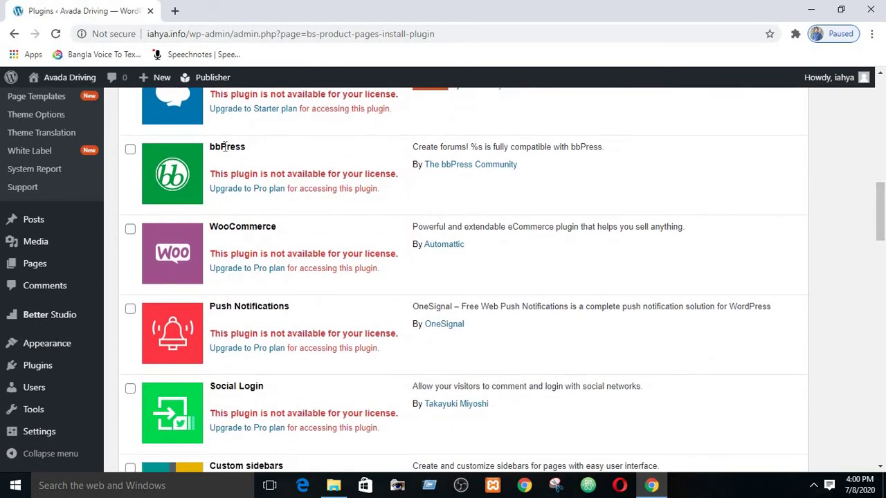
pyautogui.moveTo(221, 146); pyautogui.dragTo(247, 151)
pyautogui.click(618, 112)
pyautogui.moveTo(227, 149); pyautogui.dragTo(251, 150)
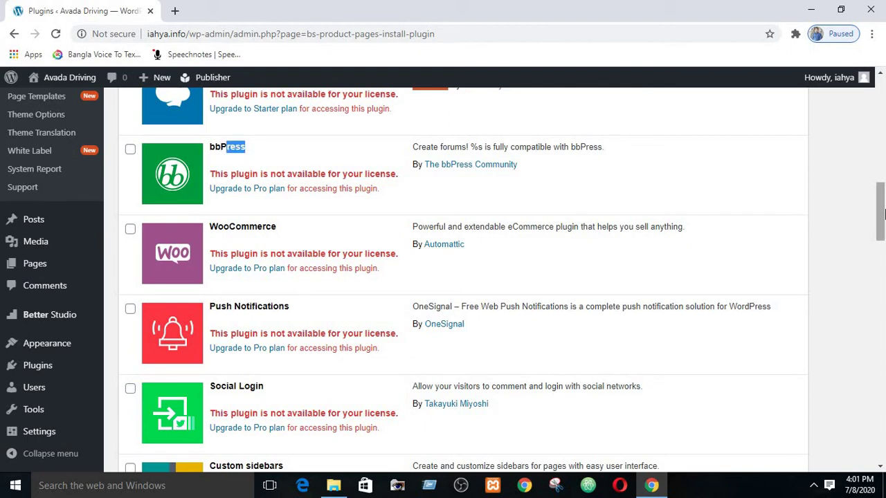
pyautogui.moveTo(884, 215); pyautogui.dragTo(883, 230)
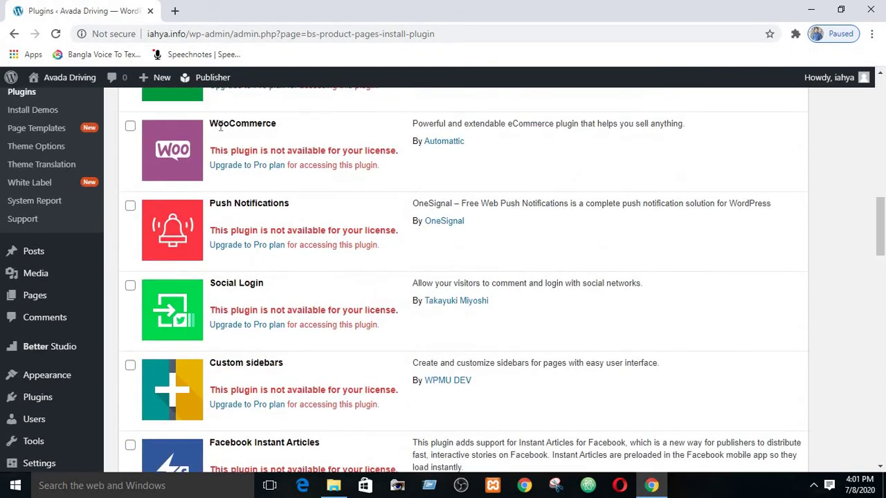
pyautogui.moveTo(225, 122); pyautogui.dragTo(277, 123)
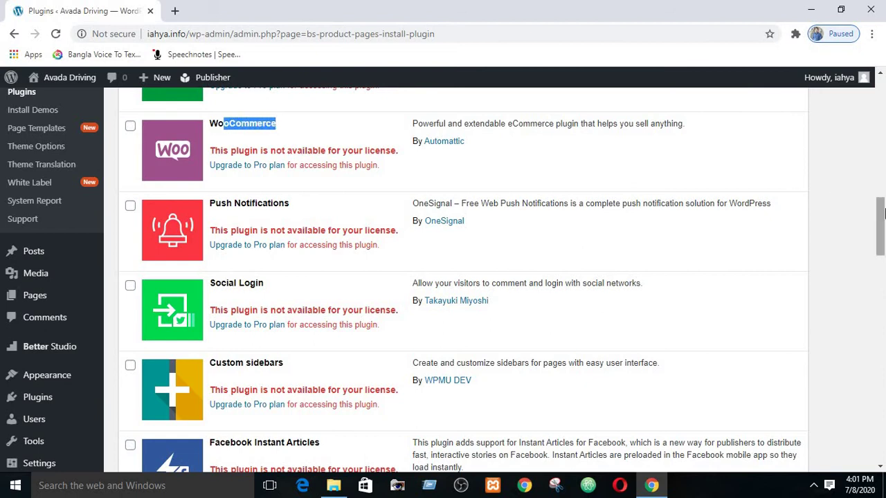
pyautogui.moveTo(878, 203); pyautogui.dragTo(878, 207)
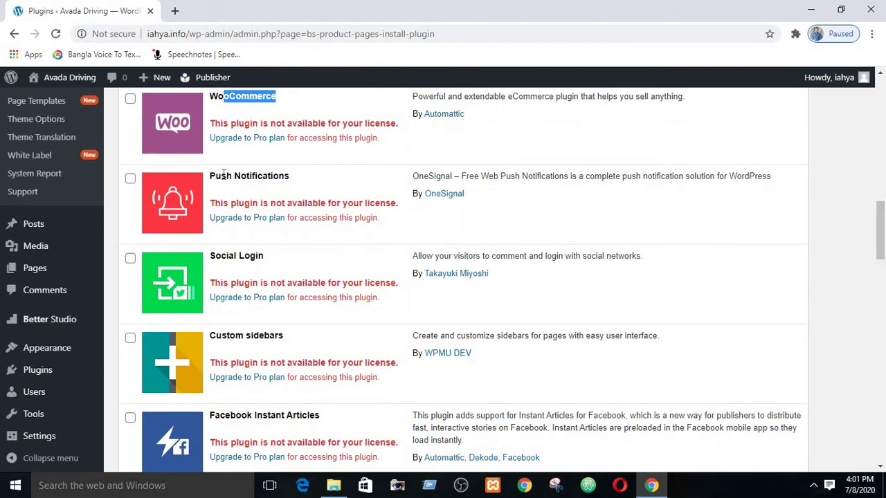
pyautogui.moveTo(221, 176); pyautogui.dragTo(258, 175)
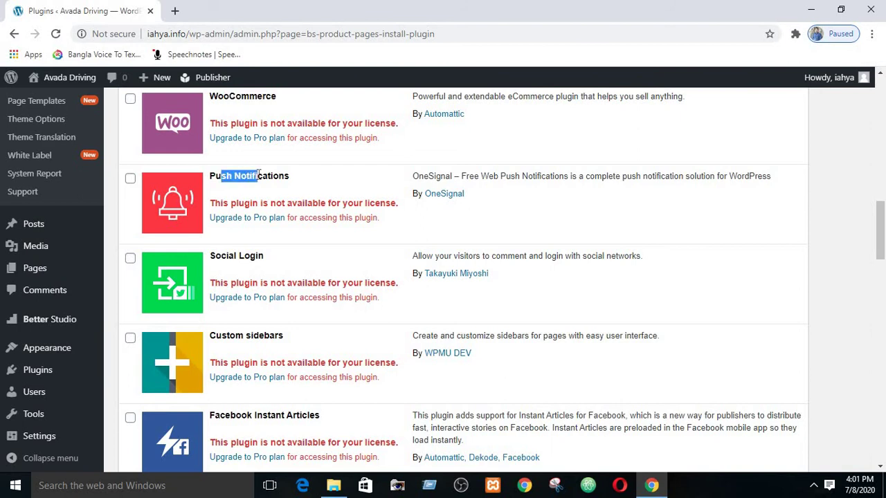
pyautogui.click(335, 179)
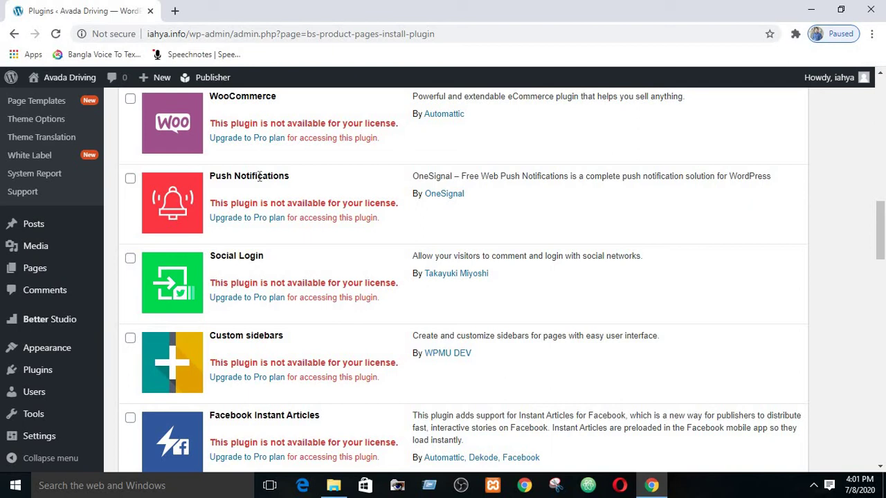
pyautogui.moveTo(259, 176)
pyautogui.mouseDown()
pyautogui.moveTo(279, 177)
pyautogui.moveTo(269, 178)
pyautogui.mouseUp()
pyautogui.click(273, 173)
pyautogui.moveTo(250, 176); pyautogui.dragTo(293, 184)
pyautogui.click(253, 189)
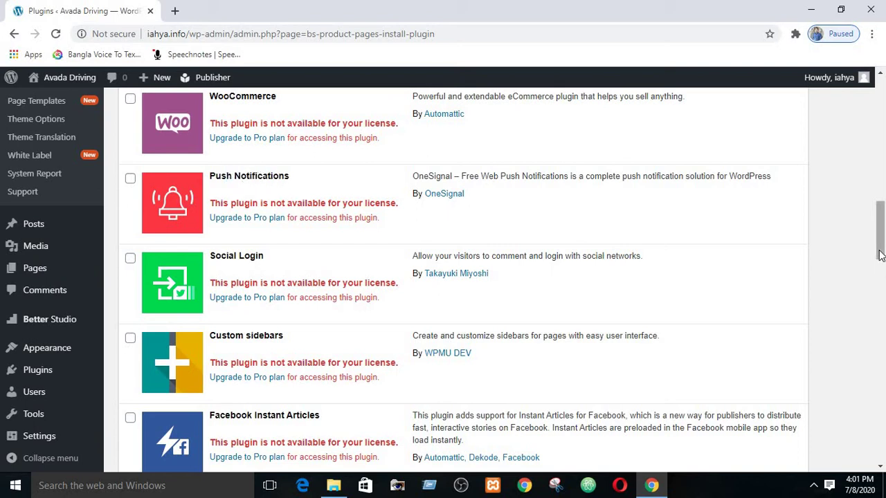
pyautogui.moveTo(879, 253); pyautogui.dragTo(880, 256)
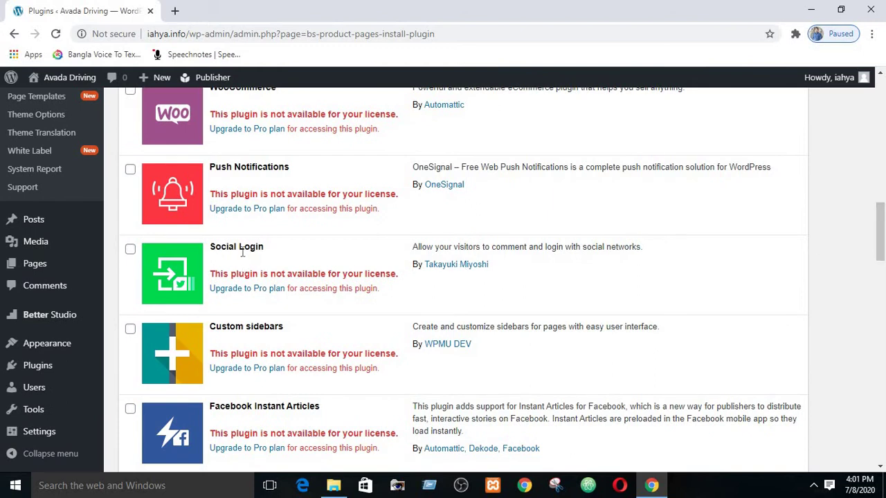
pyautogui.moveTo(228, 243); pyautogui.dragTo(259, 247)
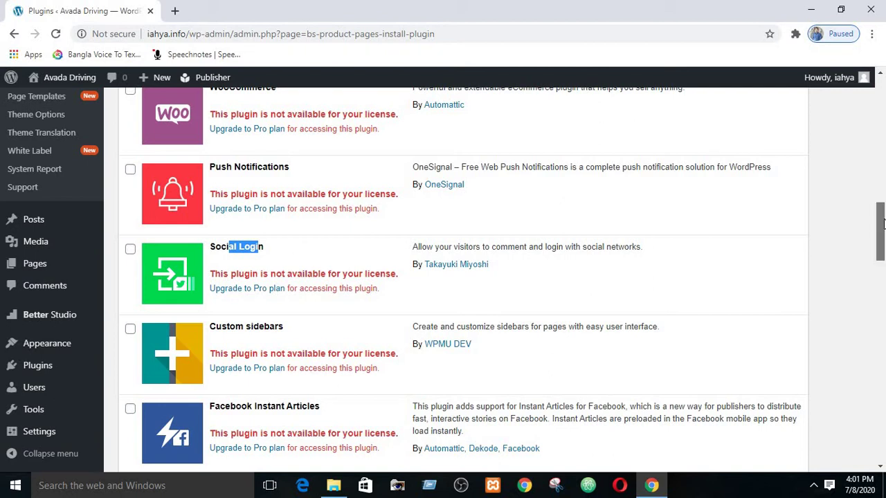
pyautogui.moveTo(884, 223); pyautogui.dragTo(884, 225)
pyautogui.click(288, 229)
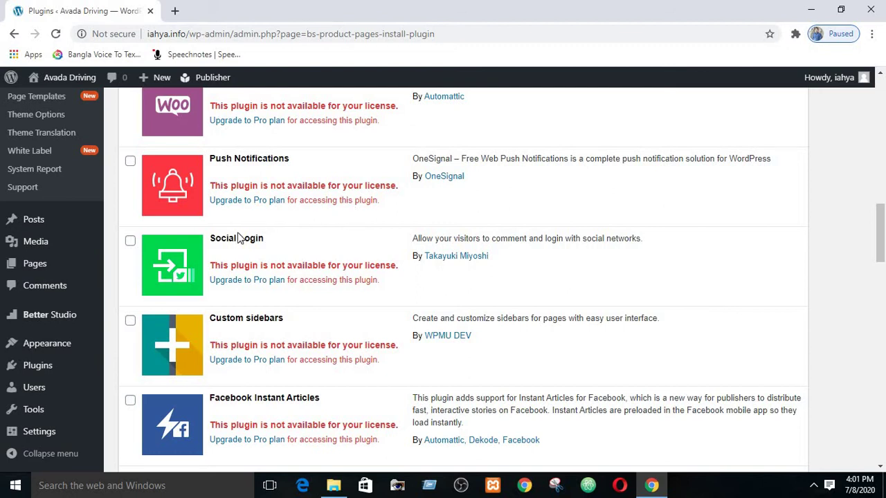
pyautogui.moveTo(214, 237); pyautogui.dragTo(241, 239)
pyautogui.click(276, 232)
pyautogui.click(254, 236)
pyautogui.moveTo(222, 238); pyautogui.dragTo(243, 238)
pyautogui.moveTo(881, 253); pyautogui.dragTo(881, 269)
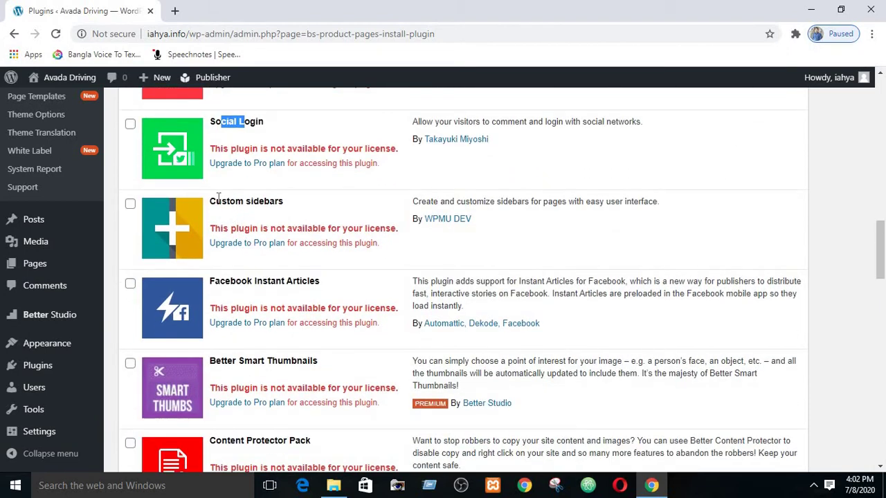
pyautogui.moveTo(248, 201); pyautogui.dragTo(302, 201)
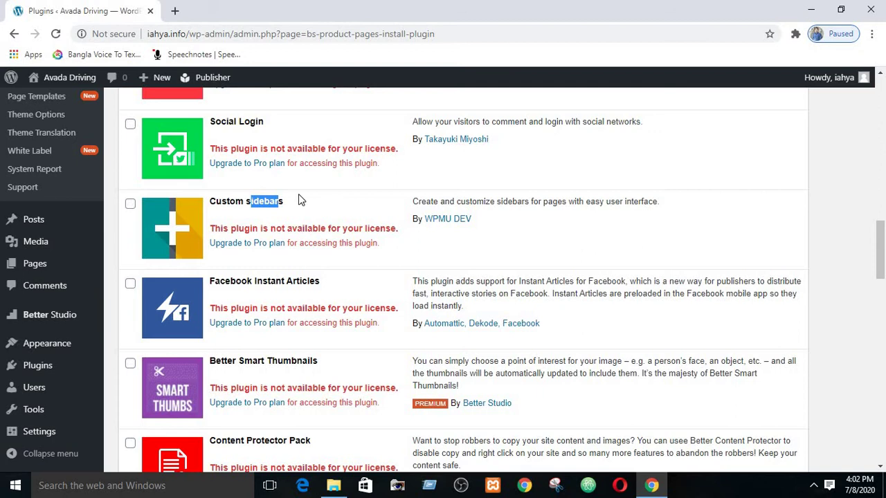
pyautogui.click(303, 201)
pyautogui.moveTo(230, 201); pyautogui.dragTo(261, 213)
pyautogui.click(298, 194)
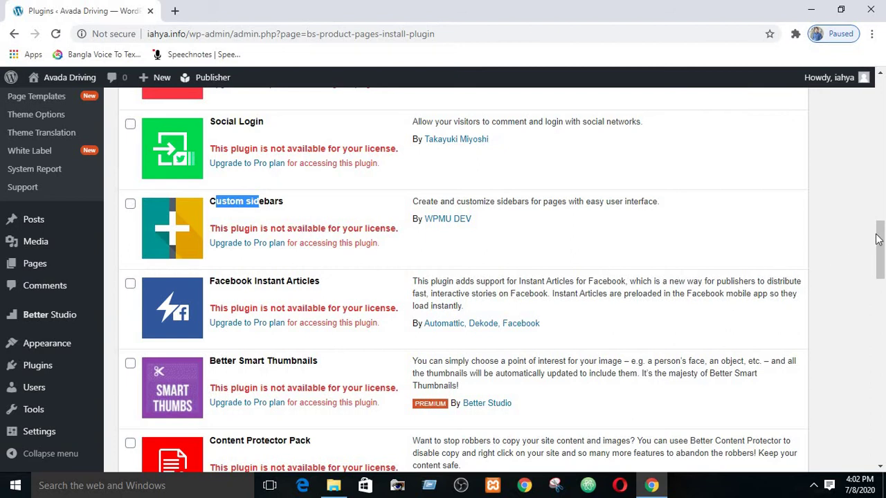
pyautogui.moveTo(882, 239); pyautogui.dragTo(883, 244)
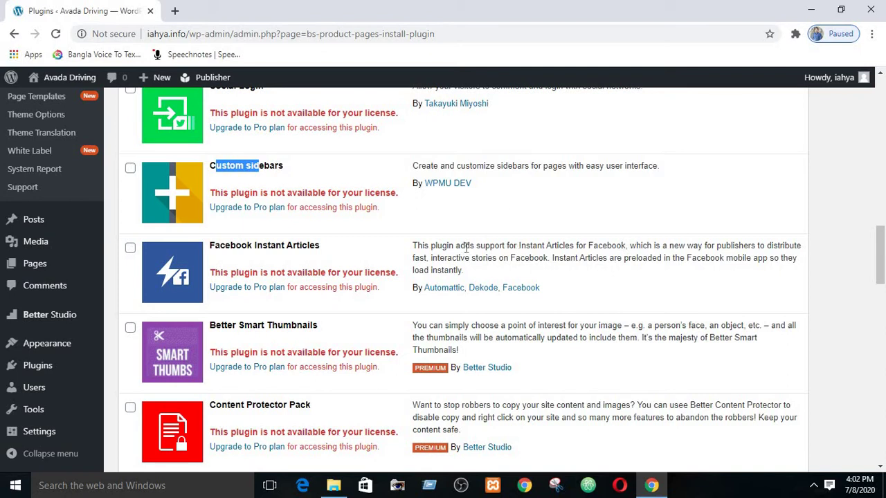
pyautogui.moveTo(467, 246); pyautogui.dragTo(480, 247)
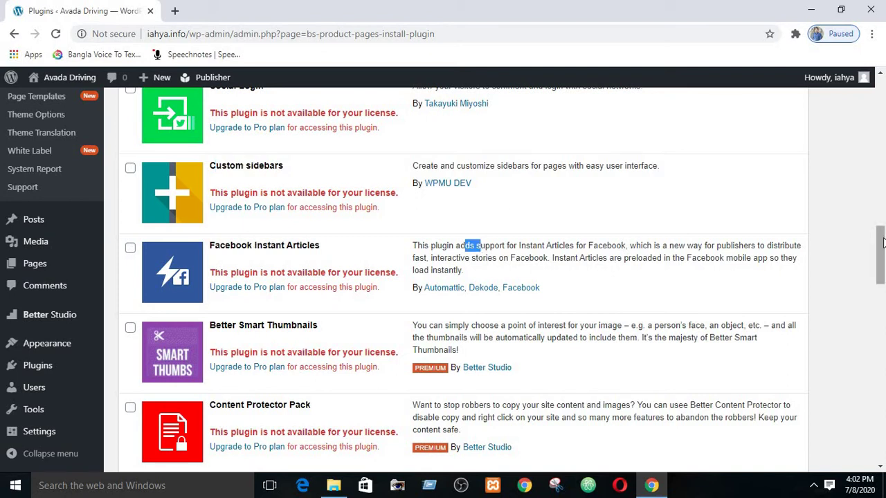
pyautogui.moveTo(883, 241); pyautogui.dragTo(845, 259)
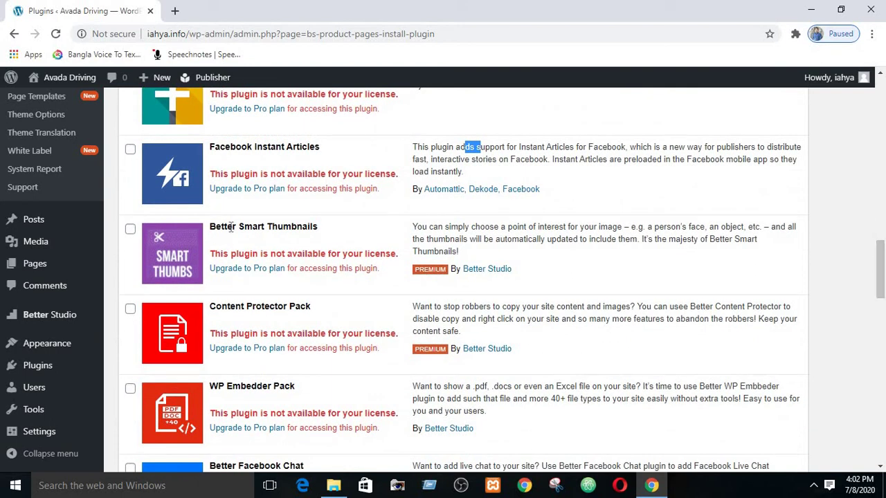
pyautogui.moveTo(228, 227); pyautogui.dragTo(288, 230)
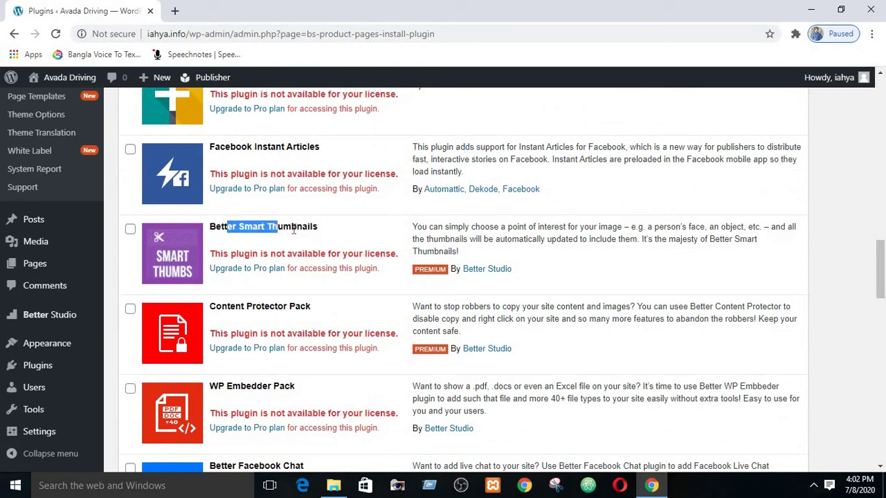
pyautogui.click(234, 231)
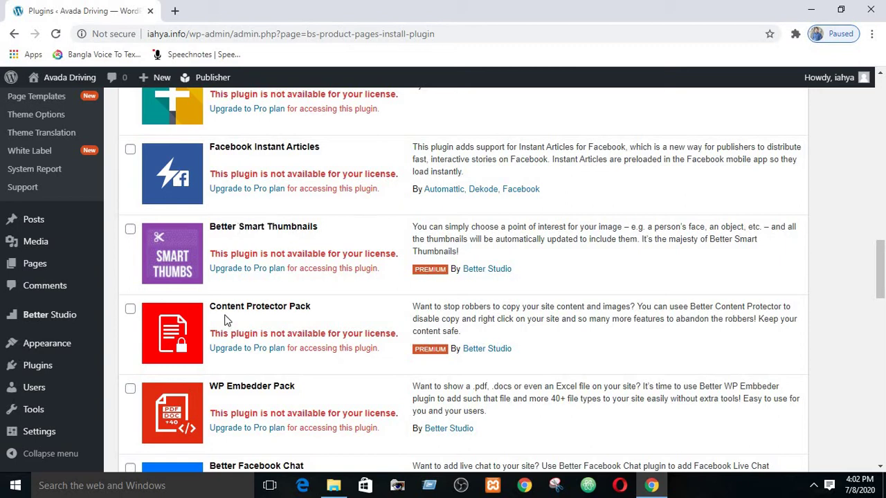
pyautogui.moveTo(883, 271); pyautogui.dragTo(883, 275)
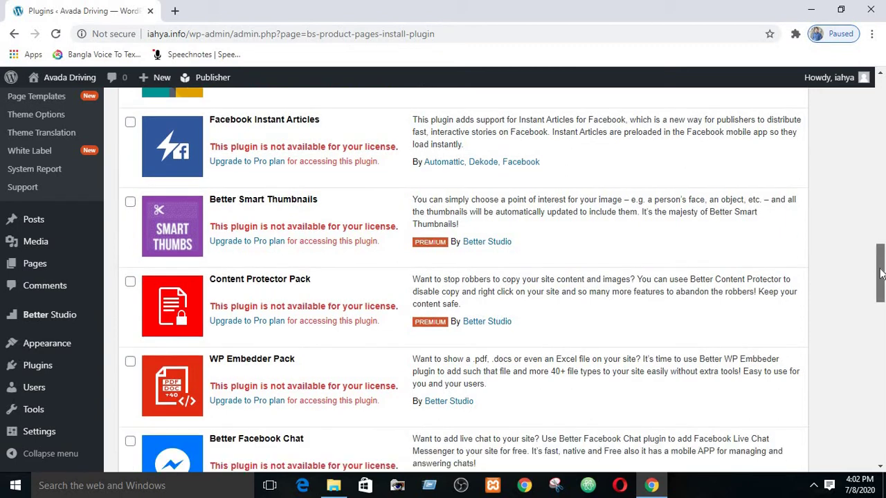
pyautogui.rightClick(603, 157)
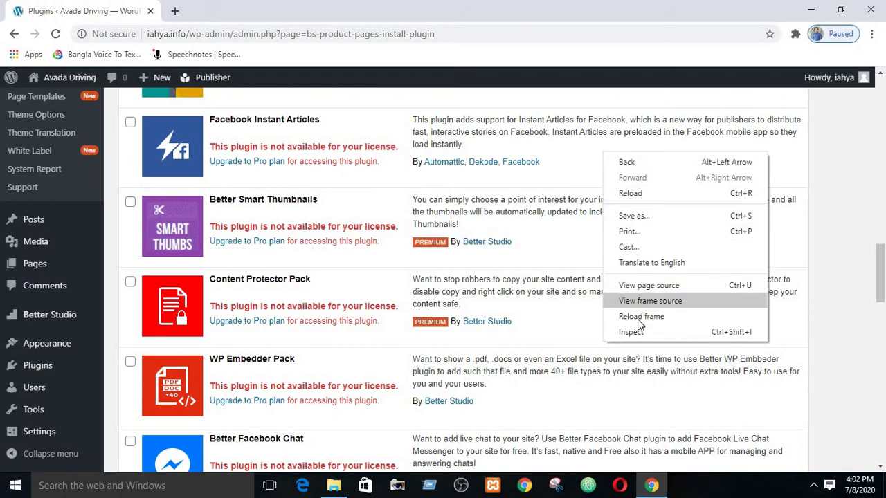
pyautogui.click(588, 170)
pyautogui.rightClick(607, 168)
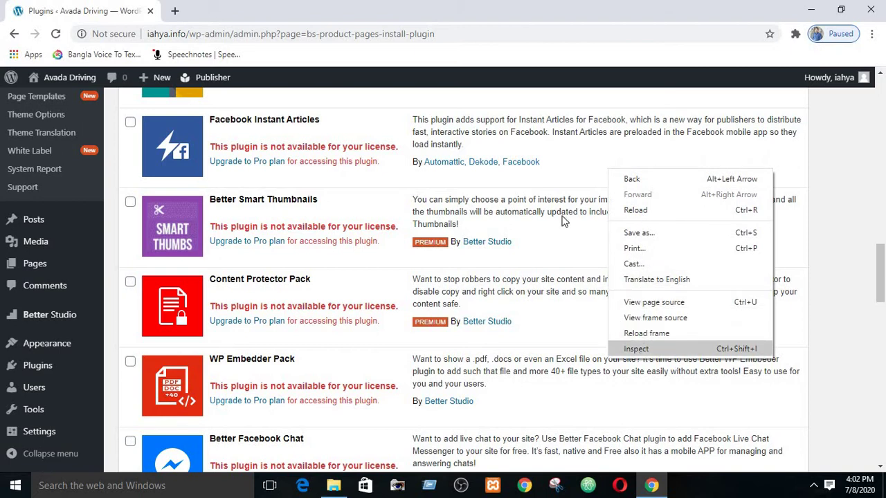
pyautogui.click(569, 170)
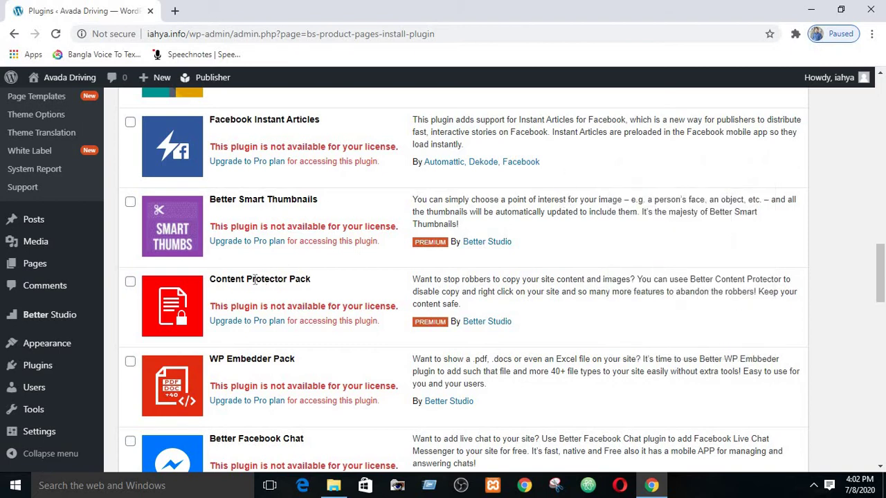
pyautogui.moveTo(268, 279); pyautogui.dragTo(252, 279)
pyautogui.moveTo(221, 277); pyautogui.dragTo(282, 279)
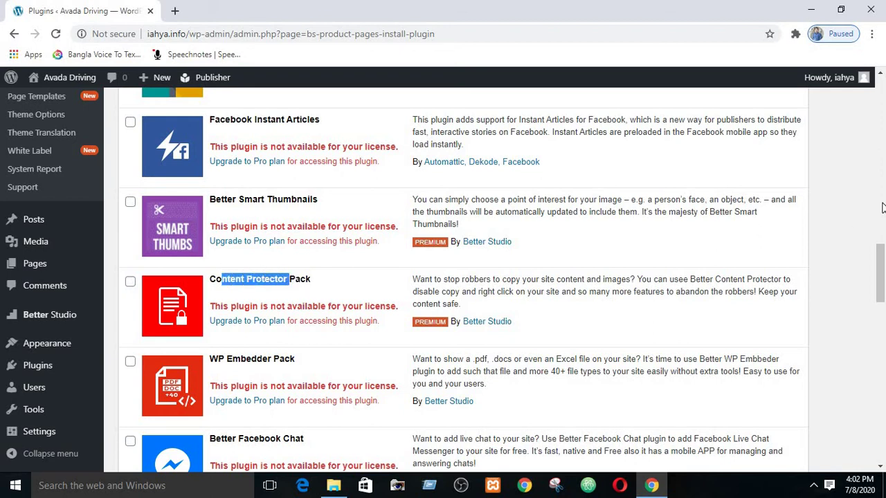
pyautogui.rightClick(724, 163)
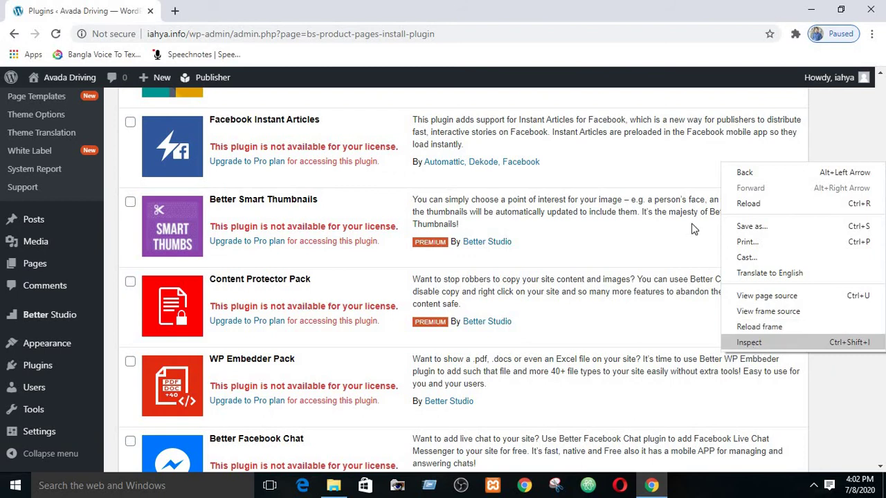
pyautogui.rightClick(654, 162)
pyautogui.rightClick(625, 157)
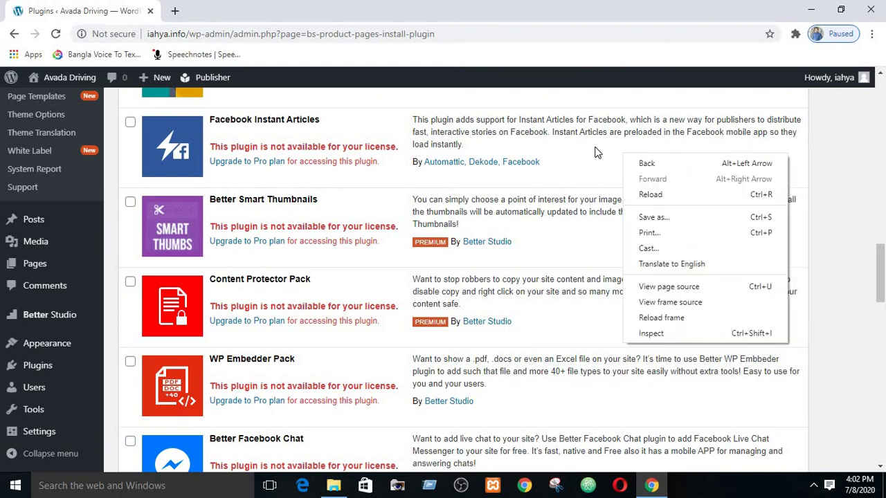
pyautogui.click(631, 155)
pyautogui.moveTo(883, 275); pyautogui.dragTo(883, 288)
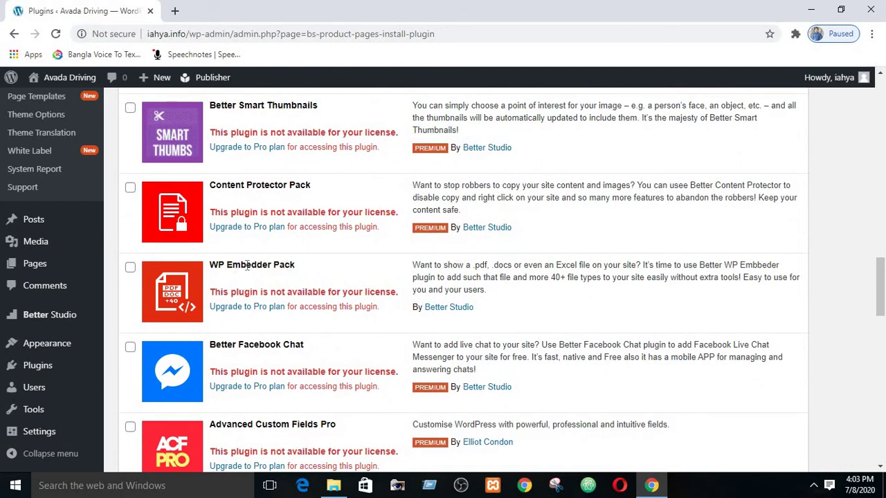
pyautogui.moveTo(248, 265); pyautogui.dragTo(233, 266)
pyautogui.scroll(-2, 832, 400)
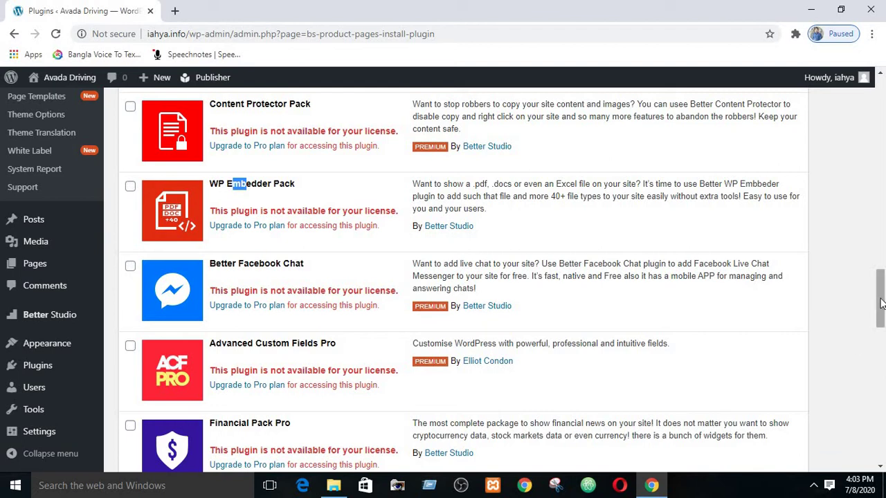
pyautogui.scroll(-1, 882, 310)
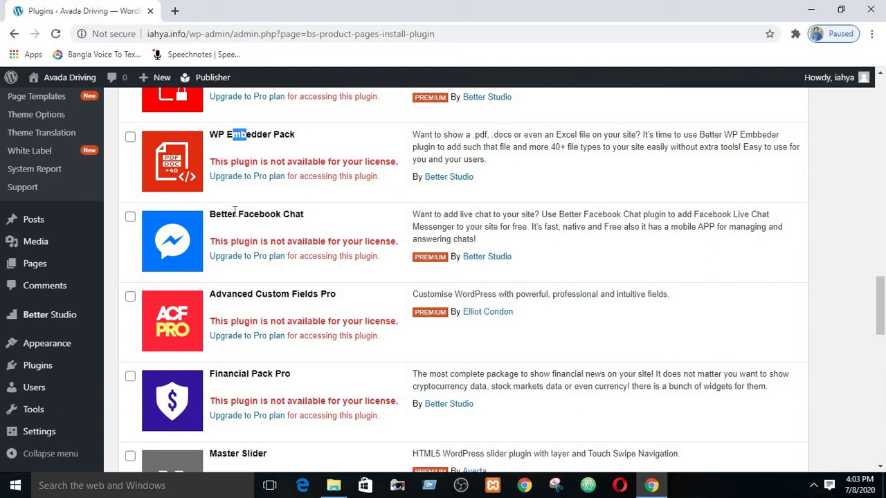
pyautogui.moveTo(235, 214); pyautogui.dragTo(264, 216)
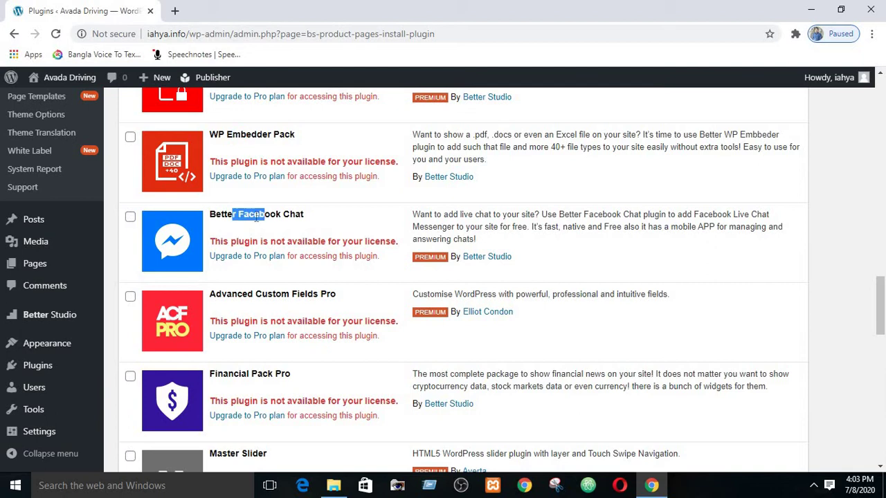
pyautogui.moveTo(226, 295); pyautogui.dragTo(284, 294)
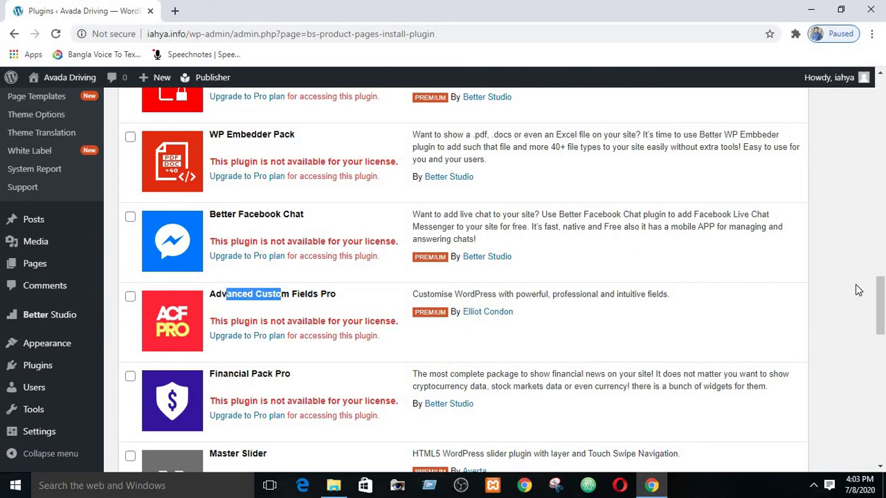
pyautogui.moveTo(880, 298); pyautogui.dragTo(881, 315)
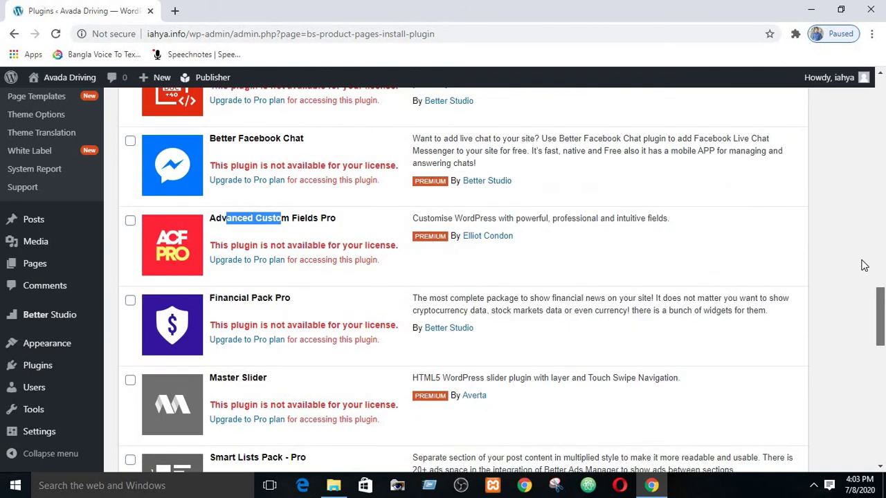
pyautogui.click(350, 223)
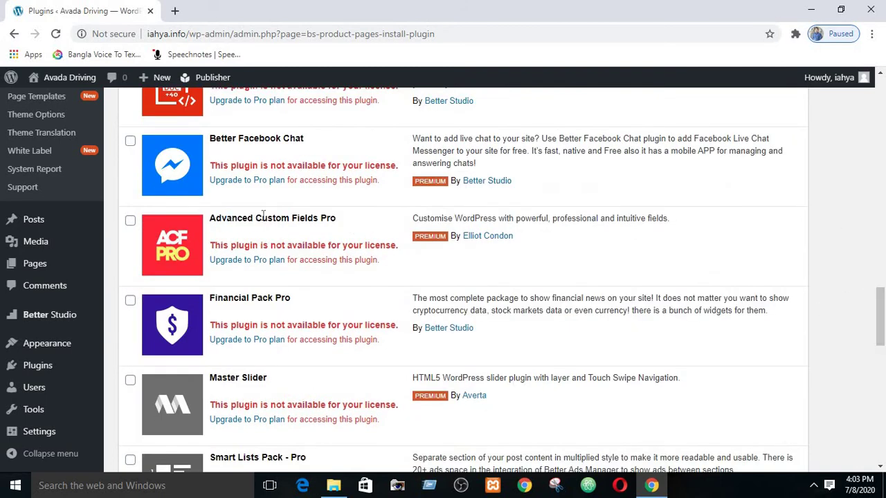
pyautogui.moveTo(276, 218); pyautogui.dragTo(294, 219)
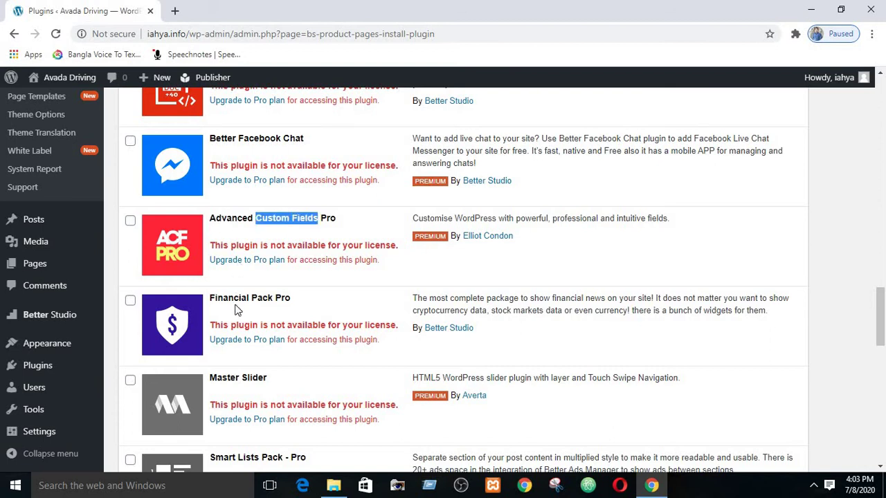
pyautogui.moveTo(230, 297); pyautogui.dragTo(265, 298)
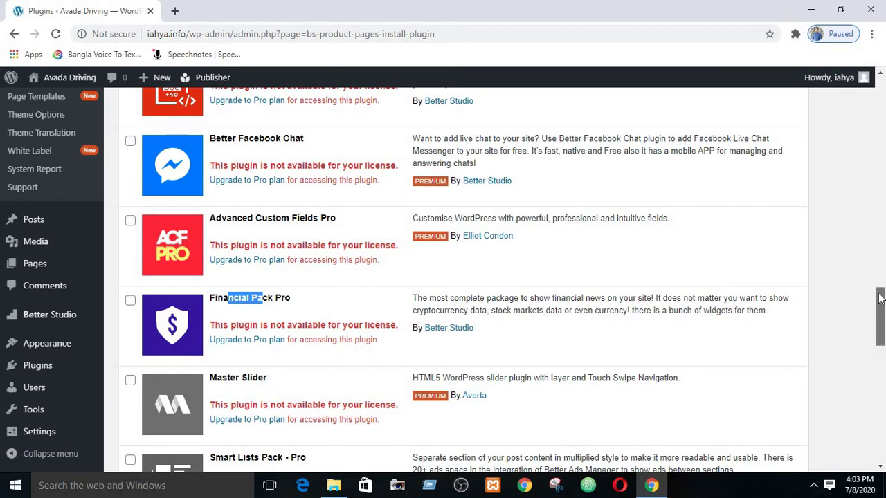
pyautogui.scroll(-1, 881, 299)
pyautogui.click(855, 225)
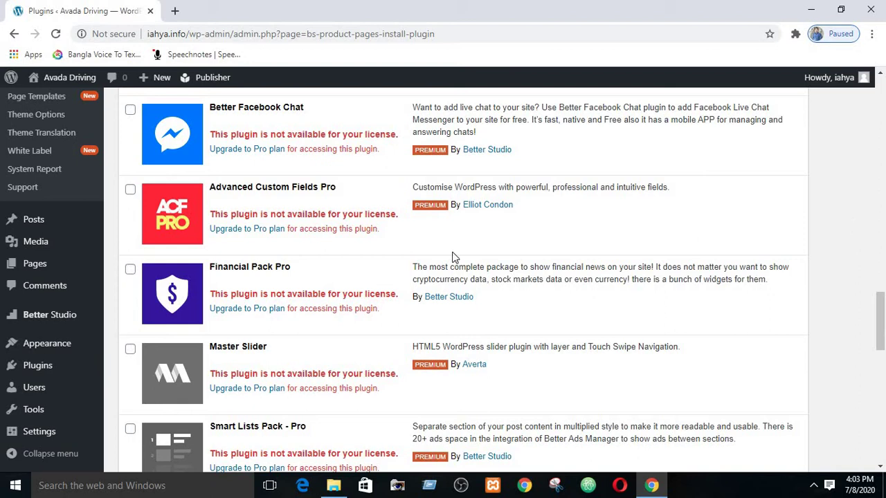
pyautogui.moveTo(229, 267); pyautogui.dragTo(268, 272)
pyautogui.moveTo(227, 349); pyautogui.dragTo(241, 349)
pyautogui.moveTo(882, 324); pyautogui.dragTo(883, 342)
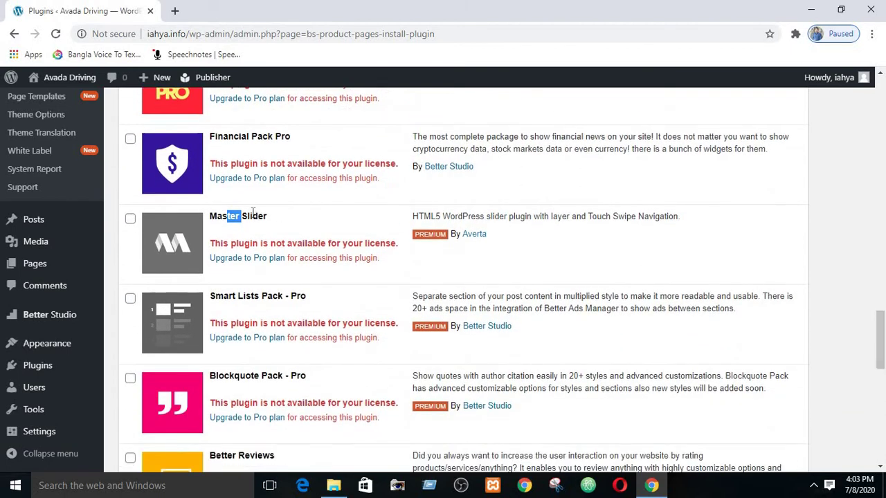
pyautogui.click(255, 296)
pyautogui.moveTo(284, 296); pyautogui.dragTo(243, 297)
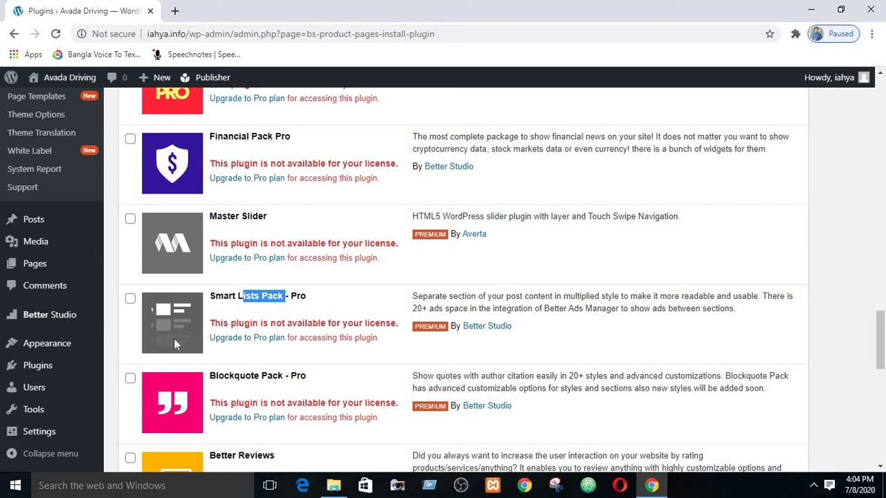
pyautogui.moveTo(223, 296); pyautogui.dragTo(252, 296)
pyautogui.scroll(-3, 305, 260)
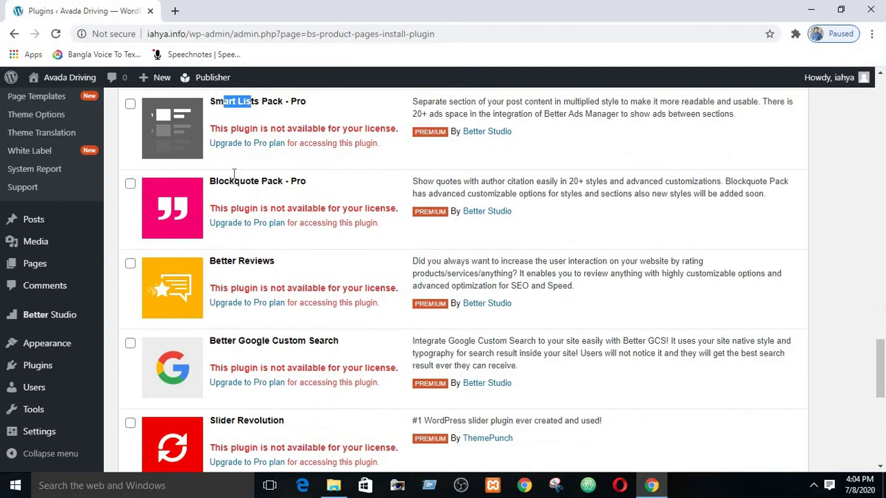
pyautogui.moveTo(223, 181); pyautogui.dragTo(254, 182)
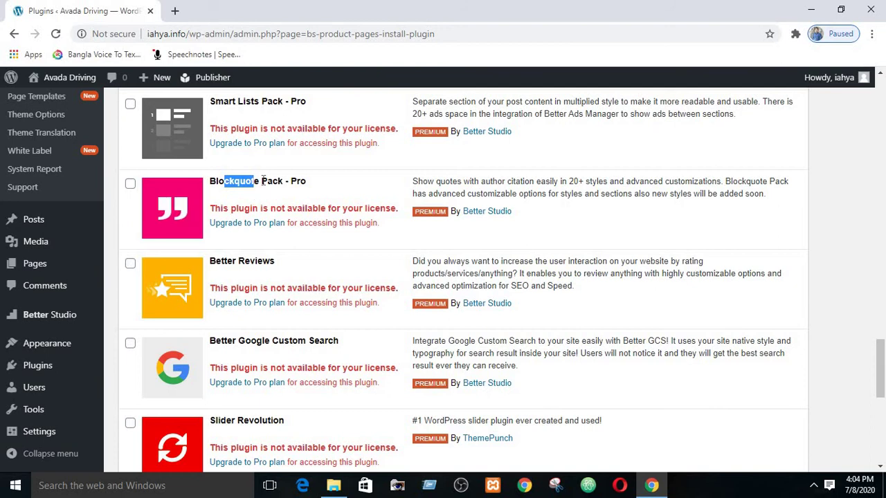
pyautogui.moveTo(263, 181); pyautogui.dragTo(273, 181)
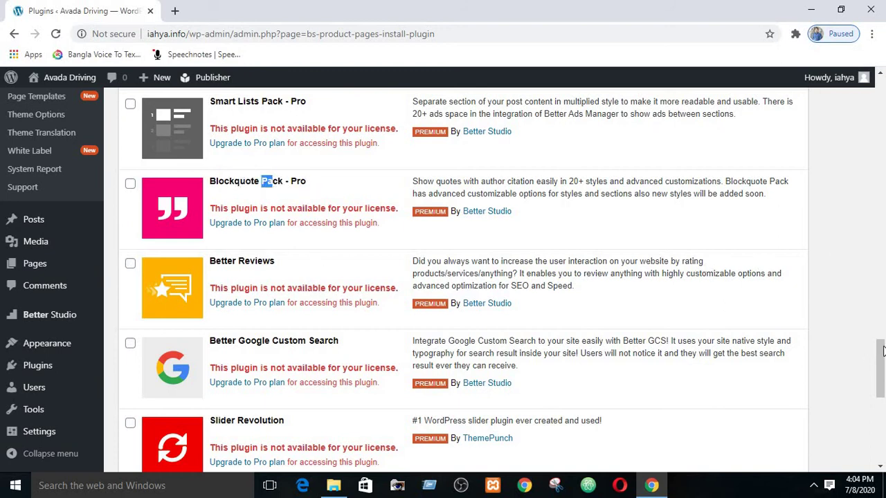
pyautogui.moveTo(882, 353); pyautogui.dragTo(882, 363)
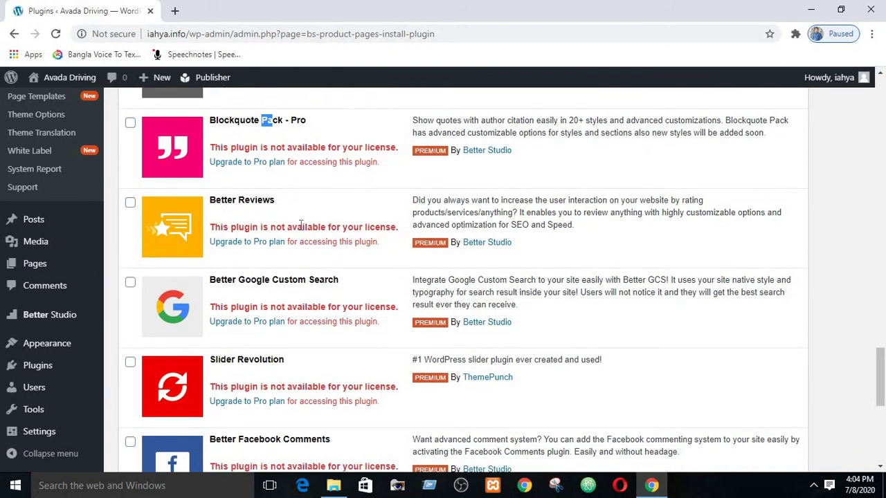
pyautogui.moveTo(216, 200); pyautogui.dragTo(238, 203)
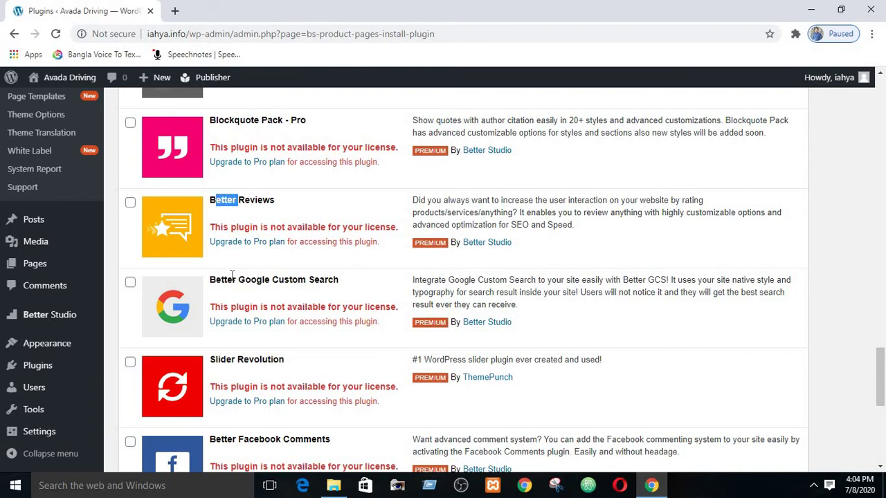
pyautogui.moveTo(233, 280); pyautogui.dragTo(311, 279)
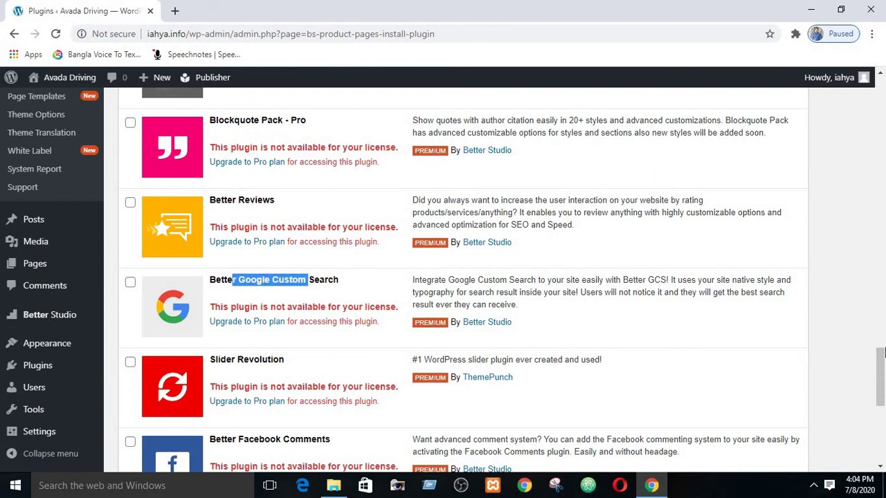
pyautogui.moveTo(883, 369); pyautogui.dragTo(883, 372)
pyautogui.scroll(-1, 777, 332)
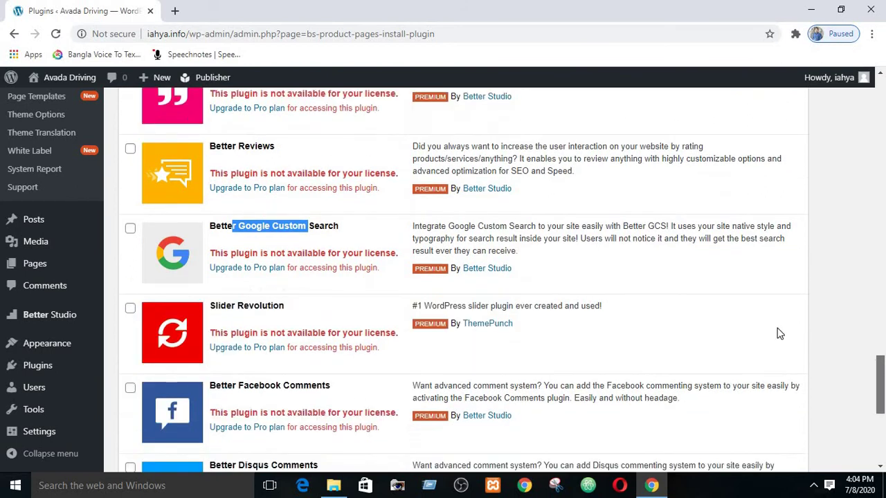
pyautogui.click(390, 217)
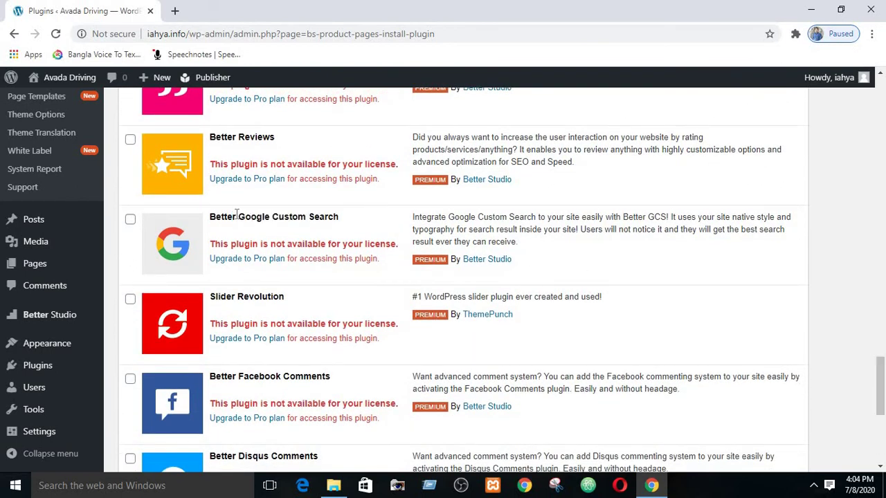
pyautogui.moveTo(237, 215); pyautogui.dragTo(397, 220)
pyautogui.click(286, 219)
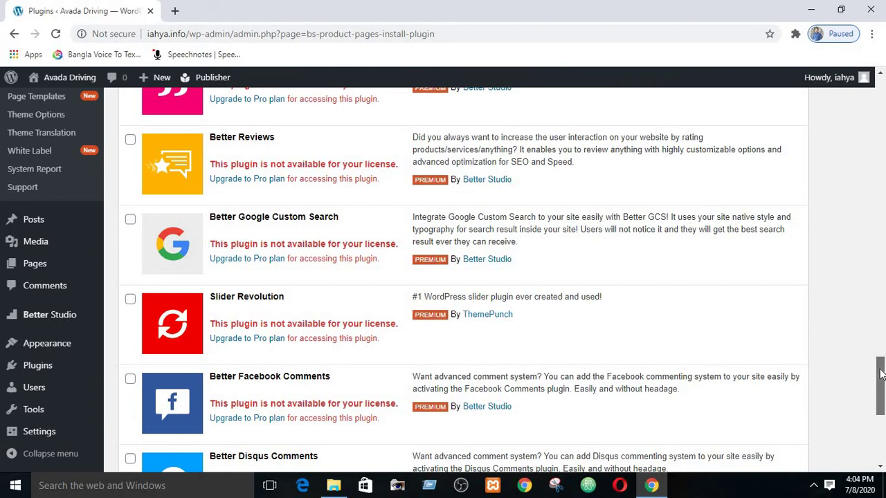
pyautogui.moveTo(880, 372); pyautogui.dragTo(880, 380)
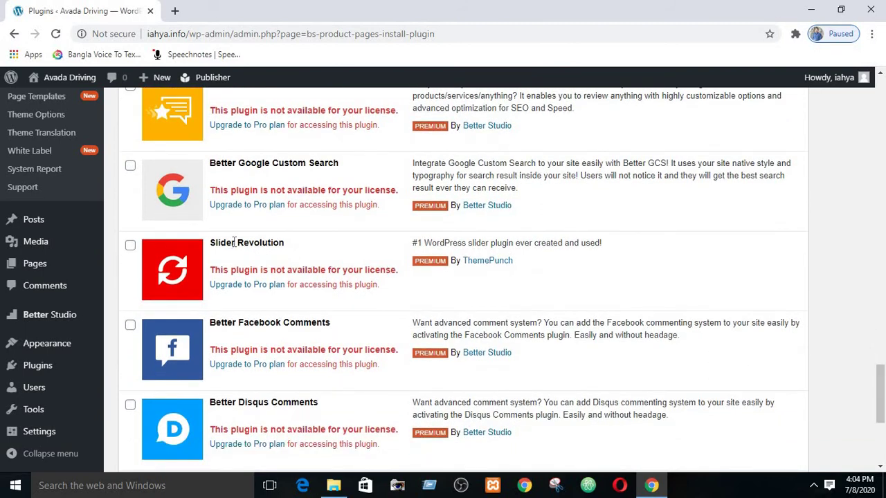
pyautogui.moveTo(231, 242); pyautogui.dragTo(290, 246)
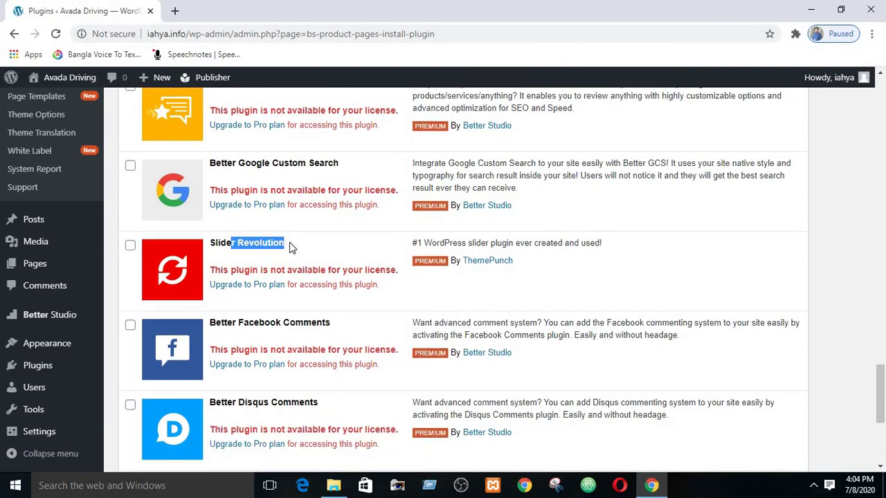
pyautogui.click(370, 240)
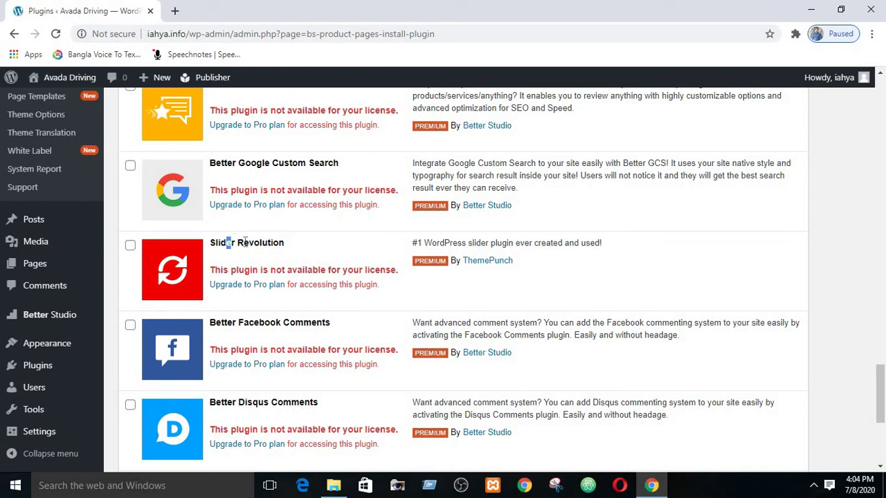
pyautogui.moveTo(226, 243); pyautogui.dragTo(273, 242)
pyautogui.moveTo(216, 242); pyautogui.dragTo(290, 253)
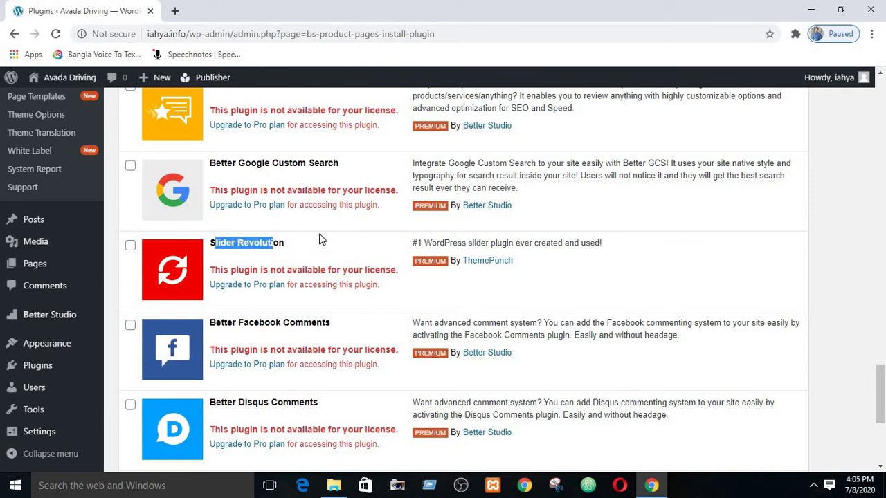
pyautogui.click(295, 241)
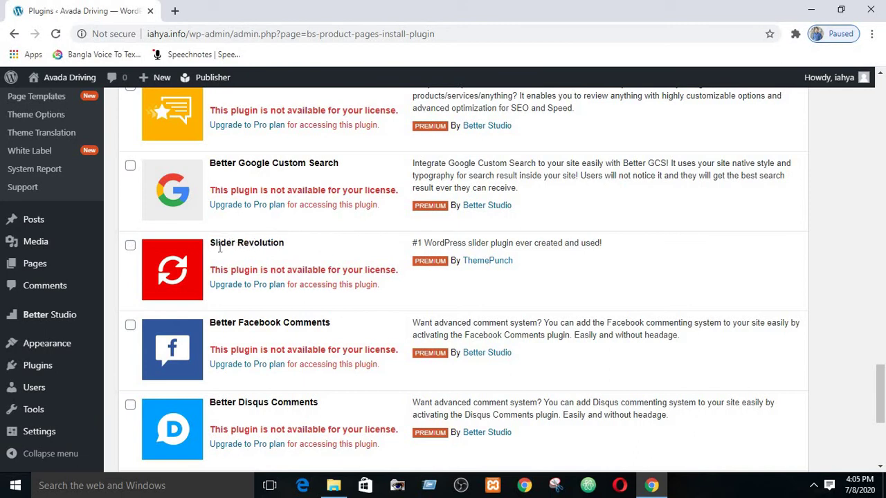
pyautogui.moveTo(217, 244); pyautogui.dragTo(278, 254)
pyautogui.click(284, 240)
pyautogui.moveTo(216, 244); pyautogui.dragTo(277, 271)
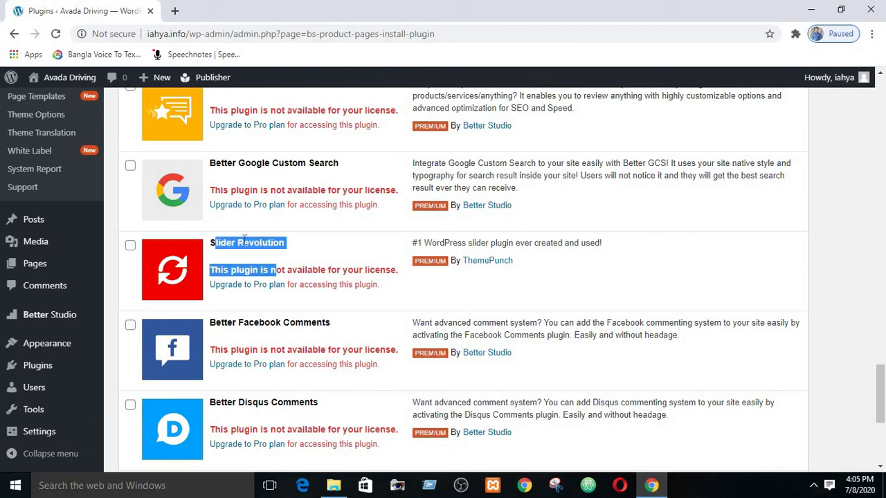
pyautogui.click(297, 246)
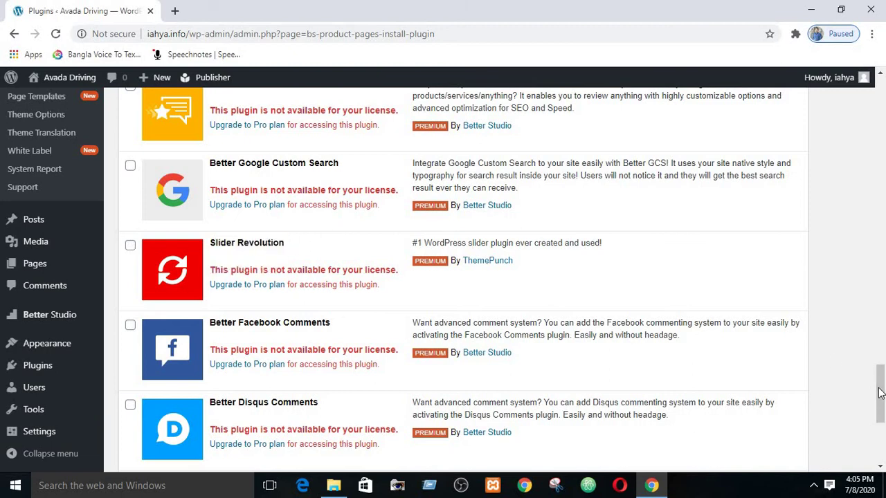
pyautogui.scroll(-1, 455, 326)
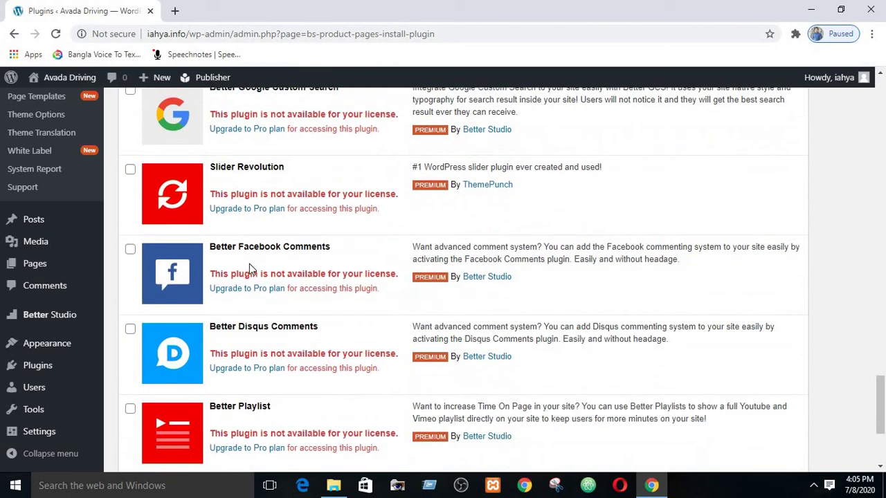
pyautogui.moveTo(248, 249); pyautogui.dragTo(303, 251)
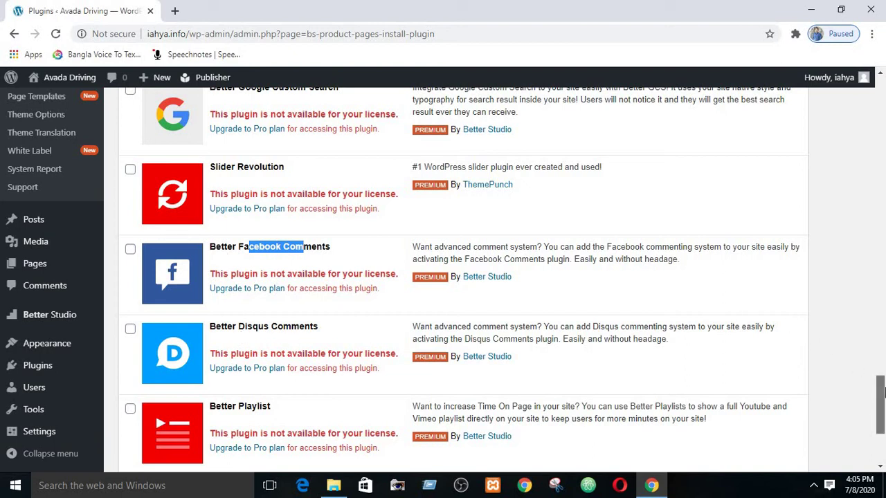
pyautogui.moveTo(881, 394); pyautogui.dragTo(883, 408)
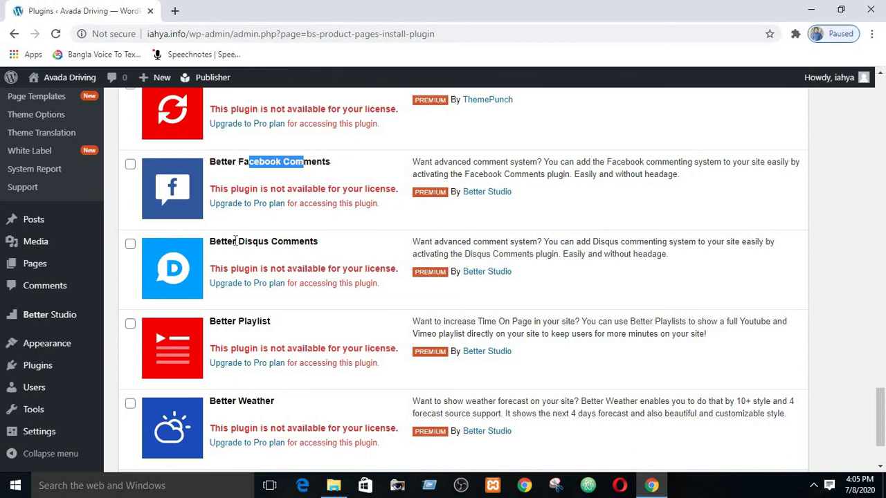
pyautogui.moveTo(236, 240); pyautogui.dragTo(284, 242)
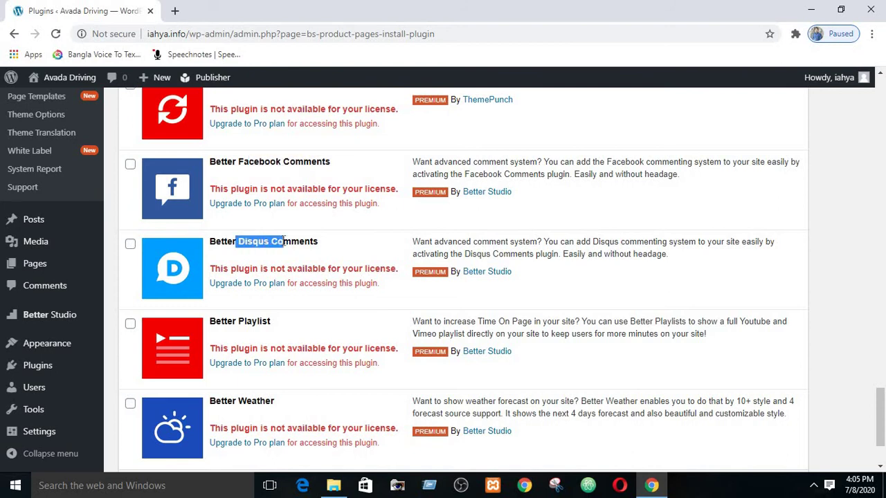
pyautogui.moveTo(232, 319); pyautogui.dragTo(244, 320)
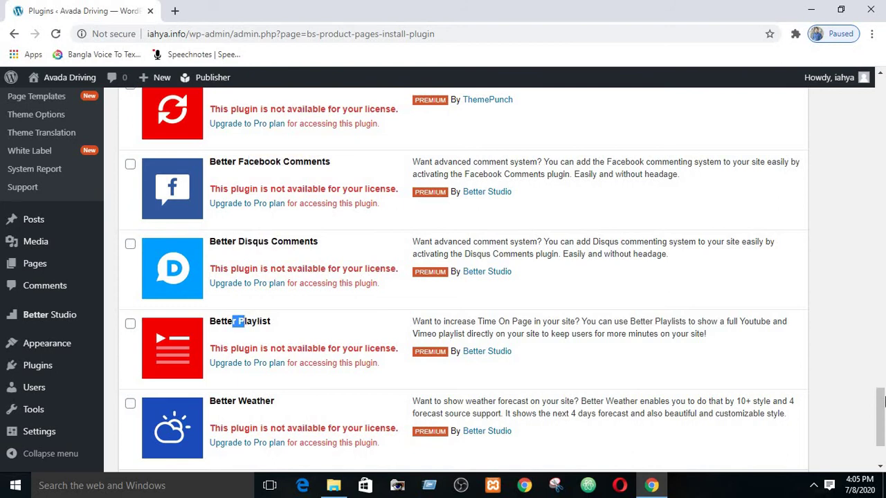
pyautogui.scroll(-1, 880, 408)
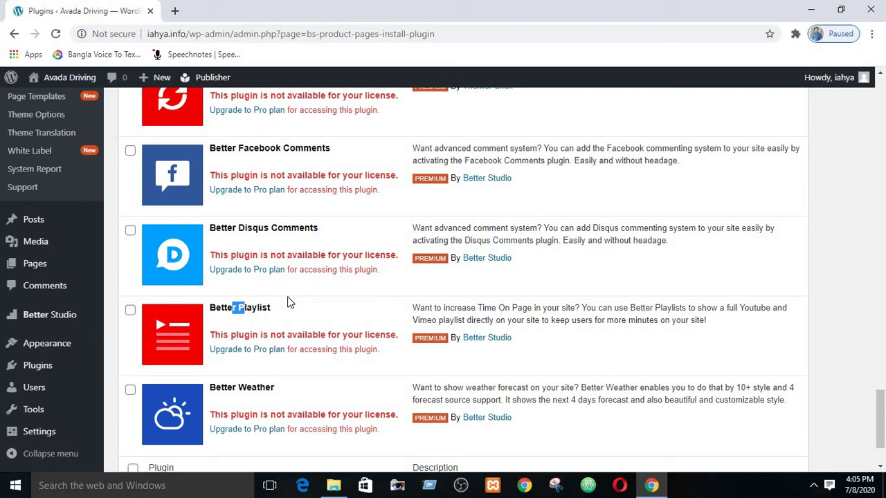
pyautogui.click(269, 305)
pyautogui.moveTo(221, 309); pyautogui.dragTo(258, 309)
pyautogui.click(230, 306)
pyautogui.moveTo(232, 309); pyautogui.dragTo(261, 310)
pyautogui.click(229, 306)
pyautogui.moveTo(231, 307); pyautogui.dragTo(288, 307)
pyautogui.click(242, 305)
pyautogui.moveTo(227, 307); pyautogui.dragTo(270, 309)
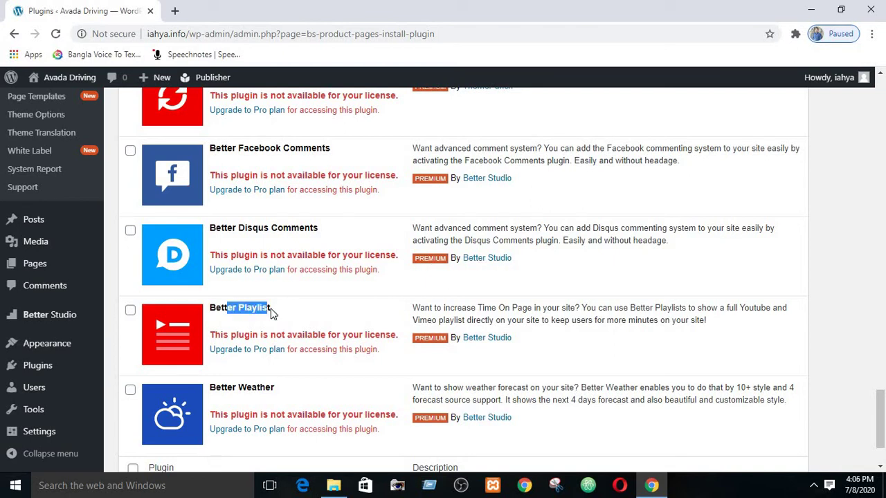
pyautogui.scroll(-2, 882, 407)
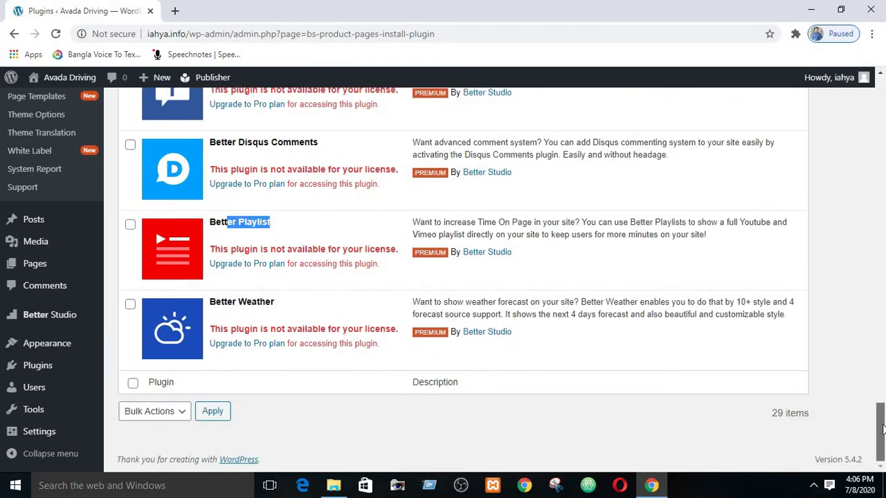
pyautogui.moveTo(227, 307); pyautogui.dragTo(270, 307)
pyautogui.click(263, 315)
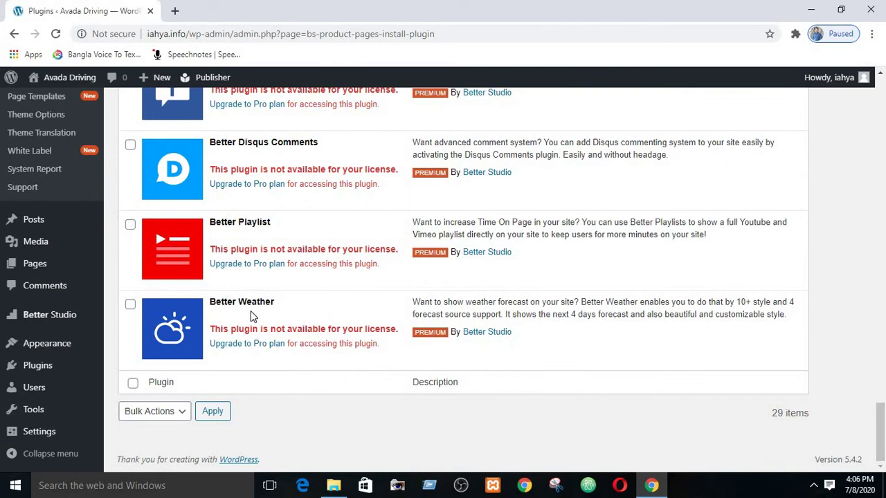
pyautogui.tripleClick(260, 305)
pyautogui.scroll(1, 275, 317)
pyautogui.scroll(10, 274, 317)
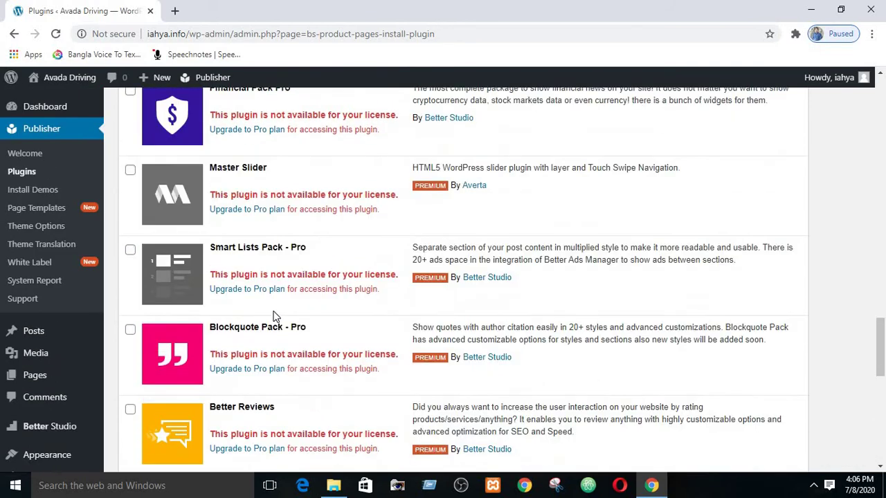
pyautogui.scroll(10, 275, 317)
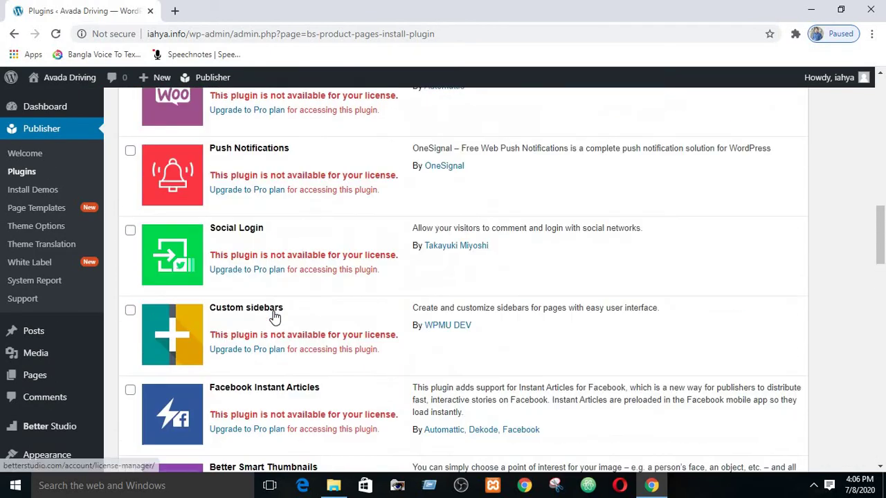
pyautogui.scroll(8, 274, 315)
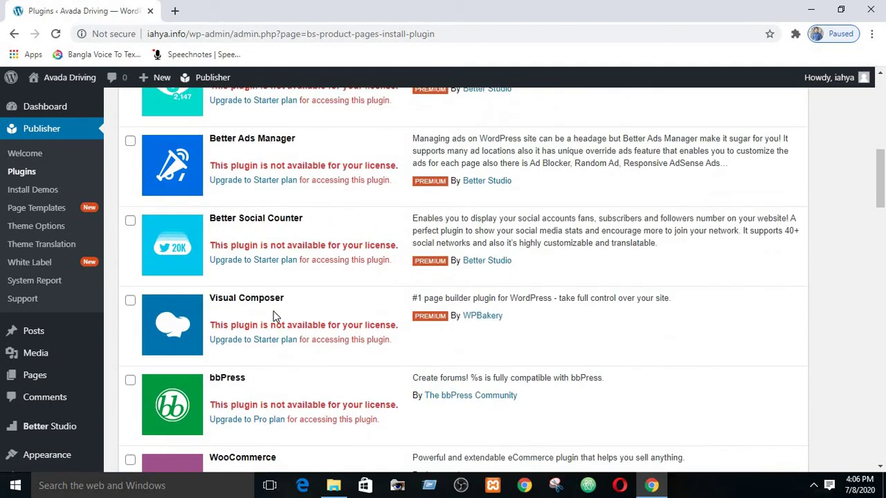
pyautogui.scroll(3, 275, 317)
pyautogui.scroll(2, 274, 313)
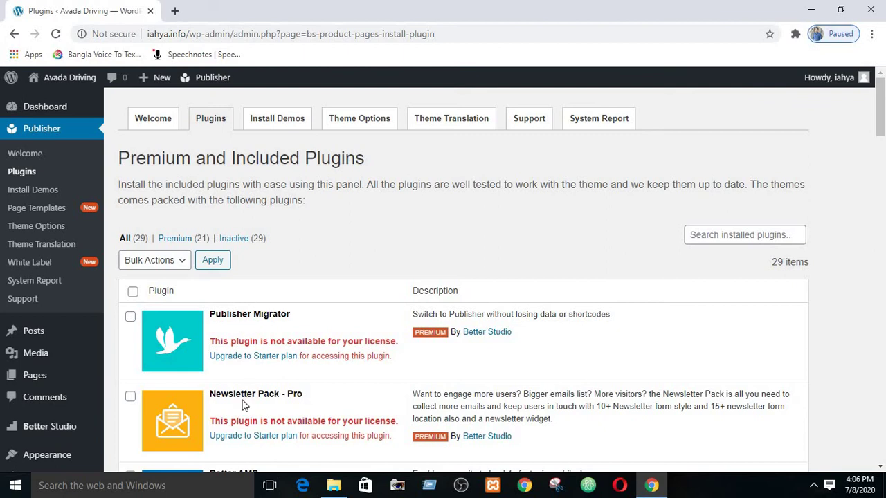
pyautogui.scroll(-1, 243, 401)
pyautogui.scroll(-6, 243, 407)
pyautogui.scroll(7, 243, 409)
pyautogui.click(811, 10)
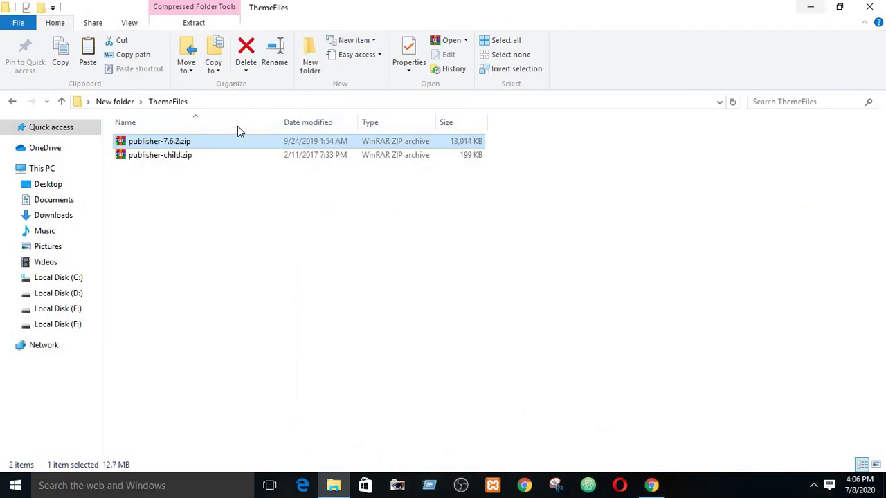
pyautogui.click(61, 102)
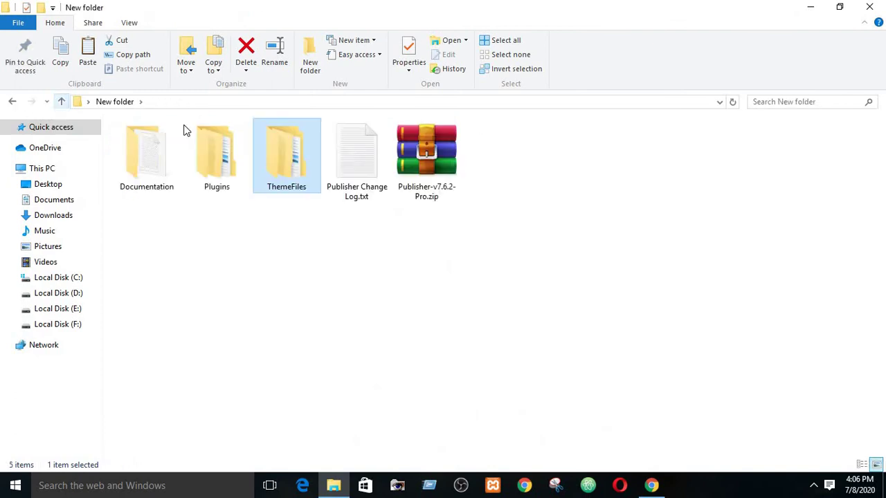
pyautogui.click(338, 274)
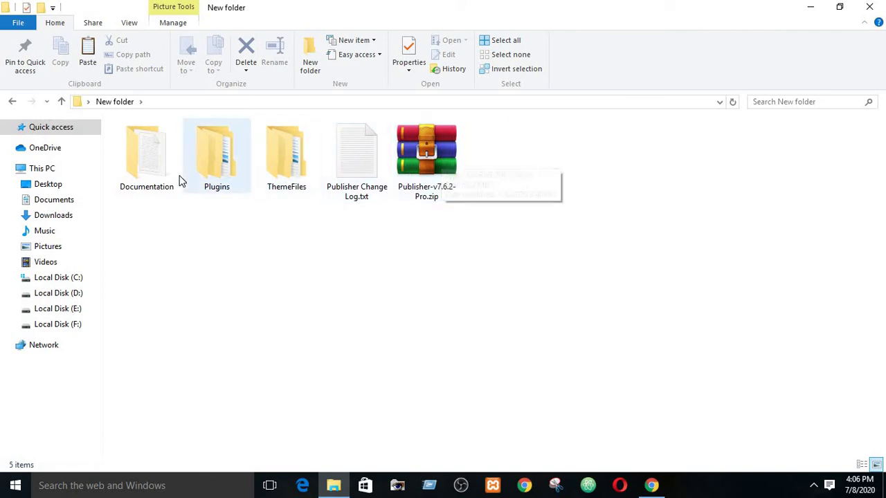
pyautogui.doubleClick(218, 170)
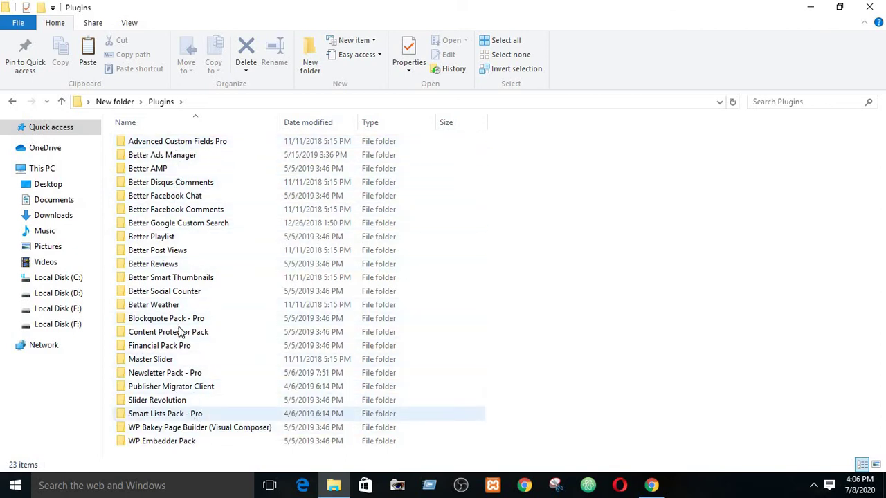
pyautogui.doubleClick(173, 157)
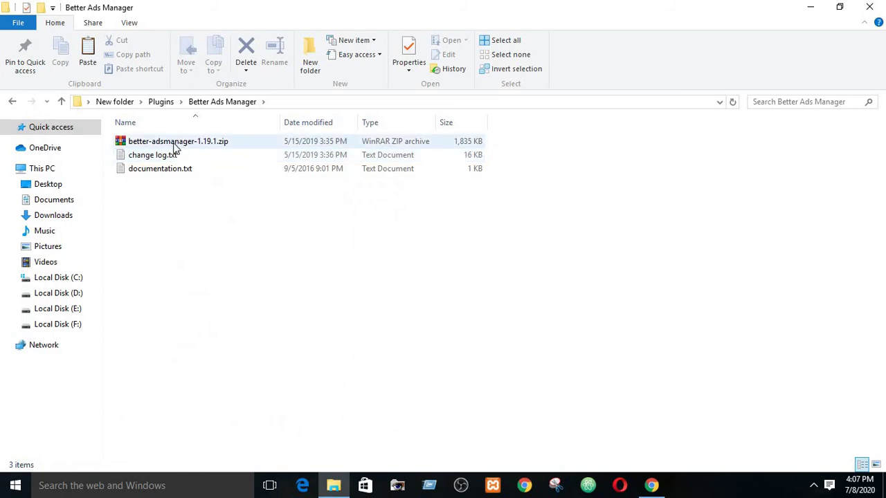
pyautogui.click(62, 101)
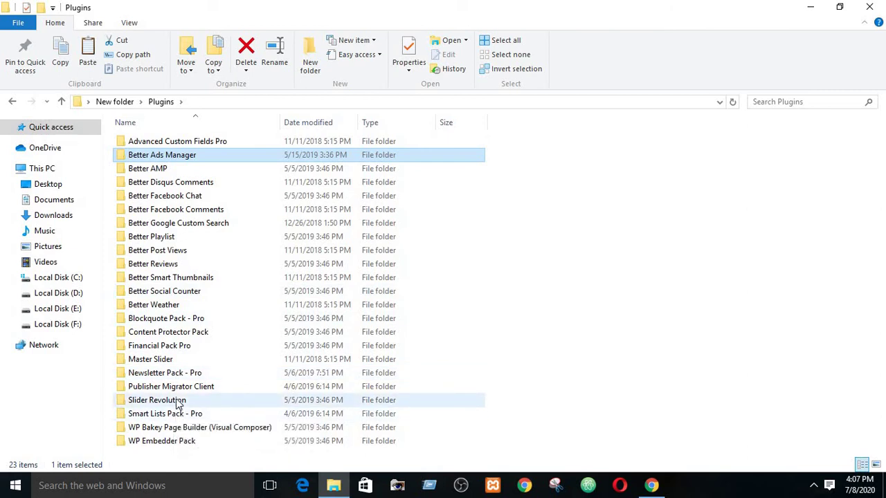
pyautogui.click(651, 487)
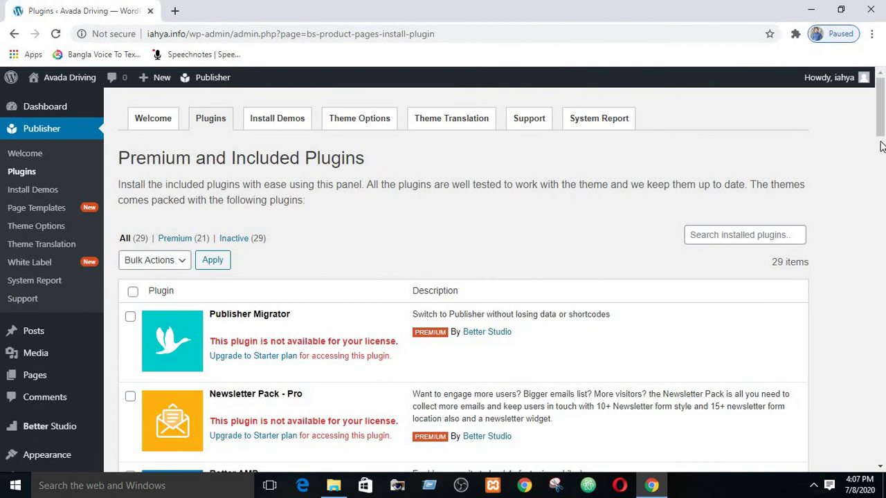
# - Scroll through the 29 bundled plugins, noting Publisher Migrator, Newsletter Pack - Pro and Better AMP are unavailable
pyautogui.scroll(-2, 881, 146)
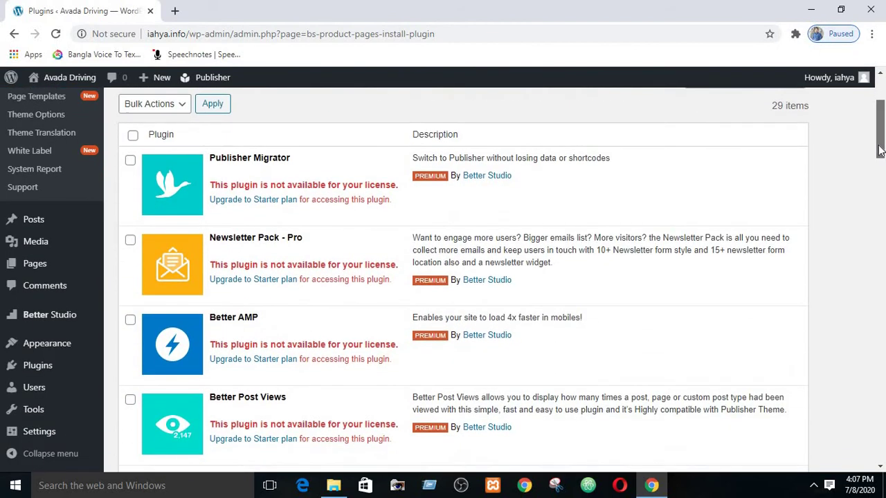
pyautogui.scroll(-1, 881, 151)
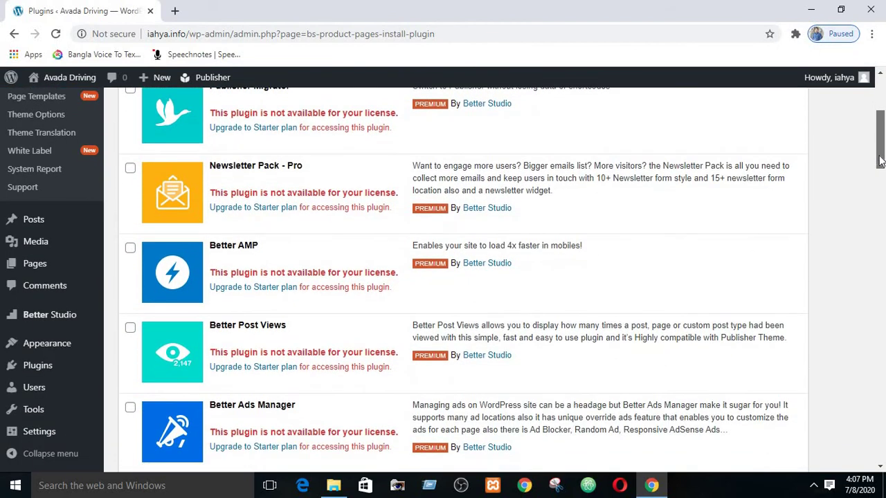
pyautogui.scroll(-2, 881, 167)
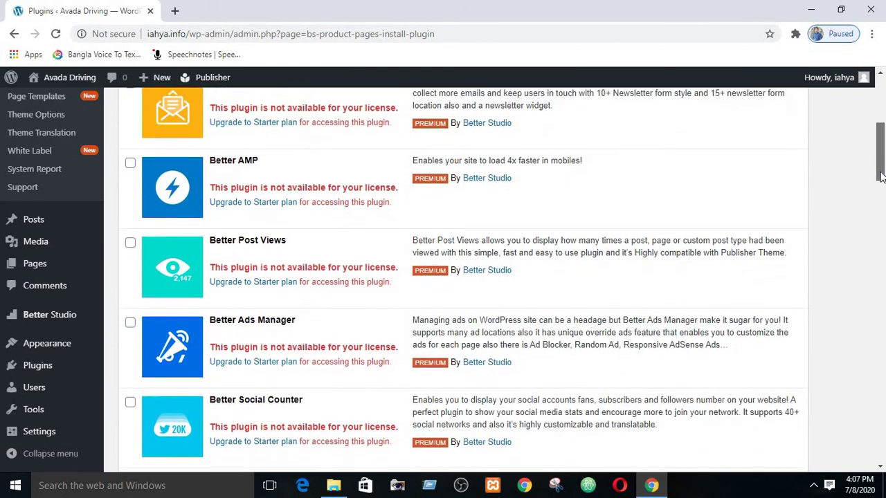
pyautogui.scroll(-1, 881, 190)
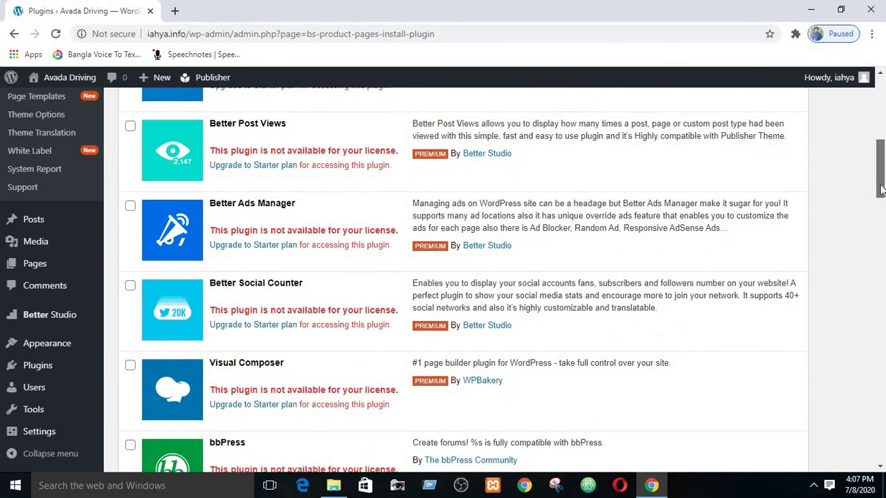
pyautogui.scroll(-1, 881, 190)
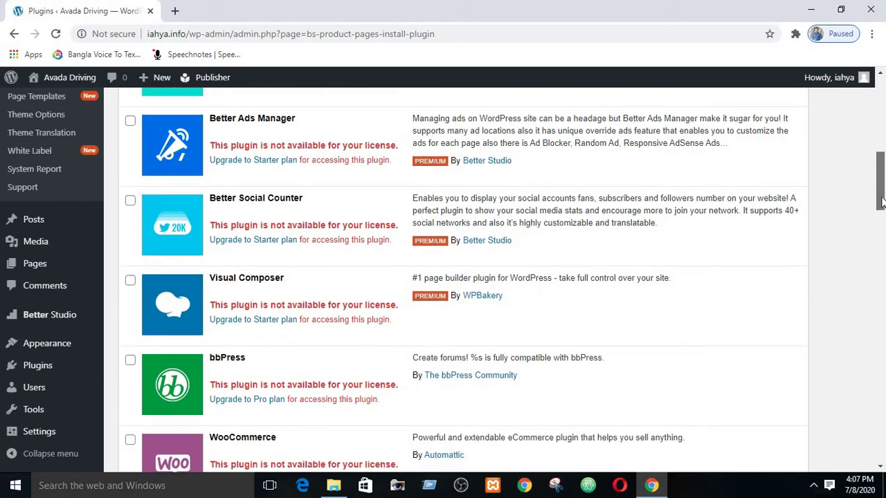
pyautogui.moveTo(881, 201); pyautogui.dragTo(880, 236)
pyautogui.scroll(-1, 879, 235)
pyautogui.moveTo(879, 241); pyautogui.dragTo(861, 199)
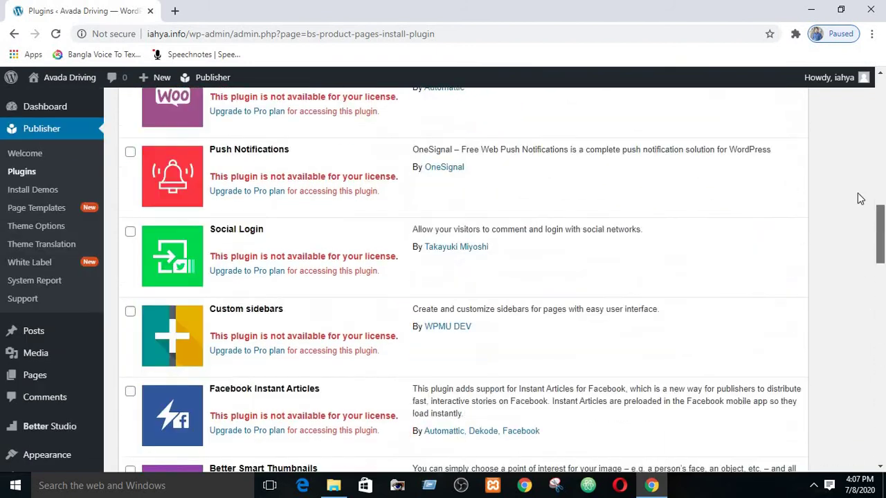
pyautogui.scroll(10, 834, 172)
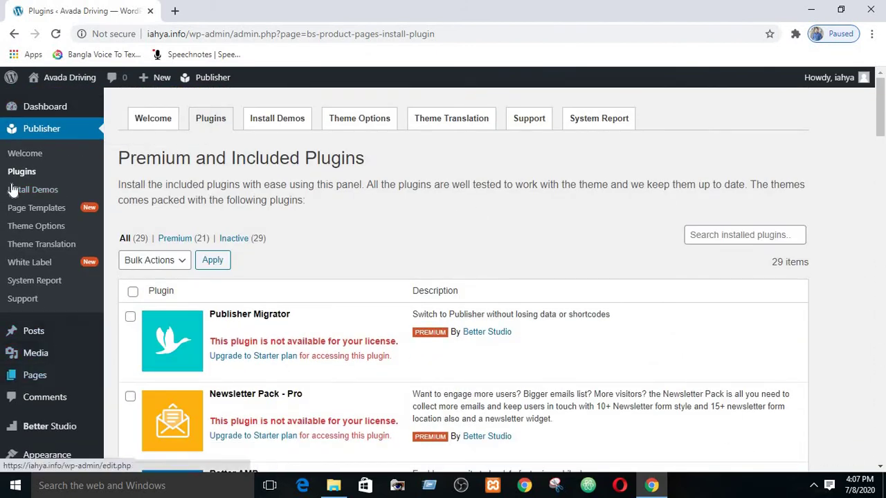
pyautogui.scroll(-3, 12, 190)
pyautogui.moveTo(56, 370)
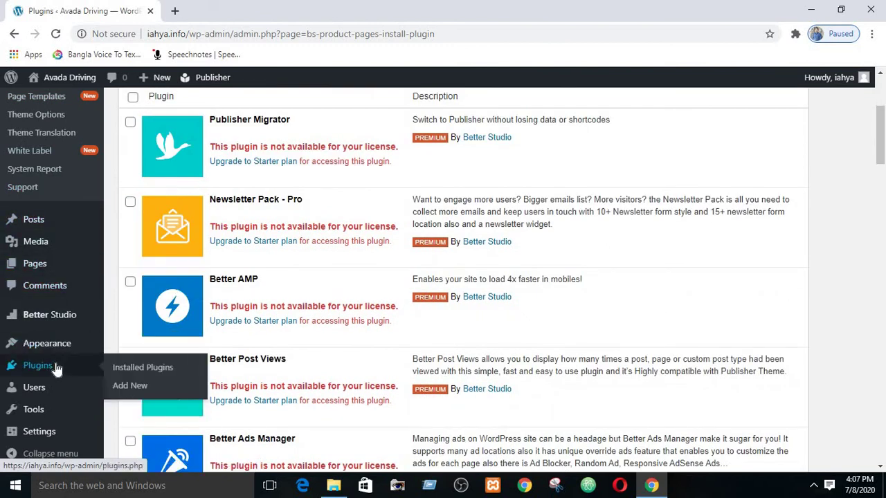
pyautogui.scroll(3, 335, 277)
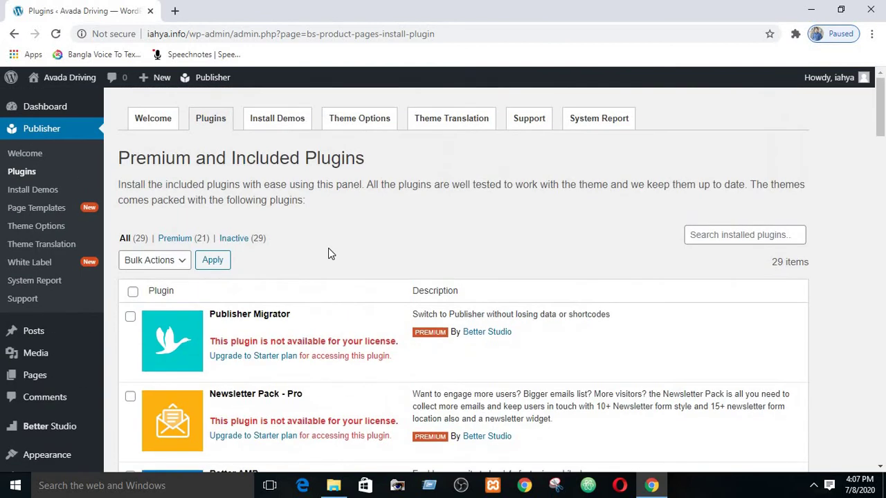
pyautogui.scroll(-3, 328, 248)
pyautogui.scroll(3, 312, 219)
pyautogui.scroll(-3, 197, 167)
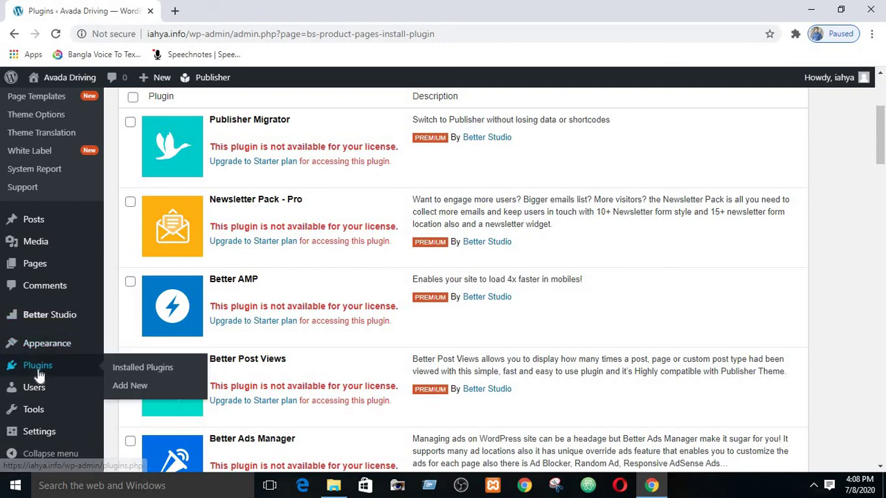
# - Go to Plugins > Add New, show the Upload Plugin form and start choosing a zip file
pyautogui.click(129, 386)
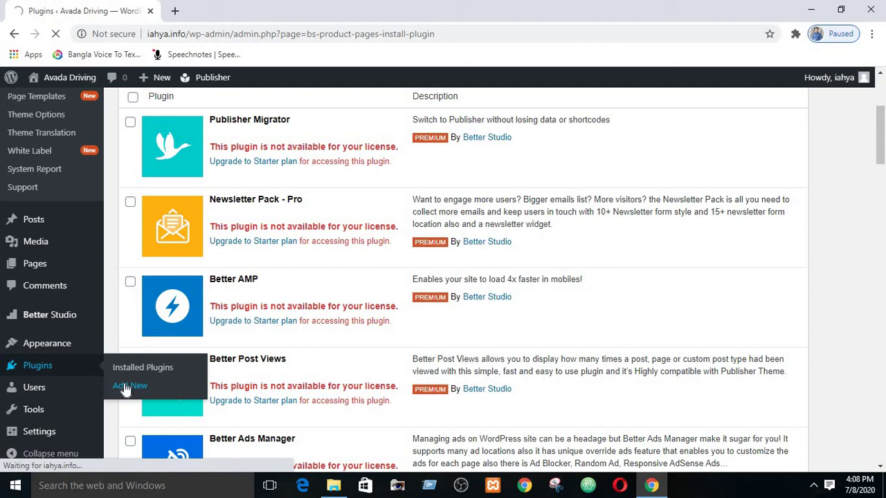
pyautogui.scroll(3, 124, 386)
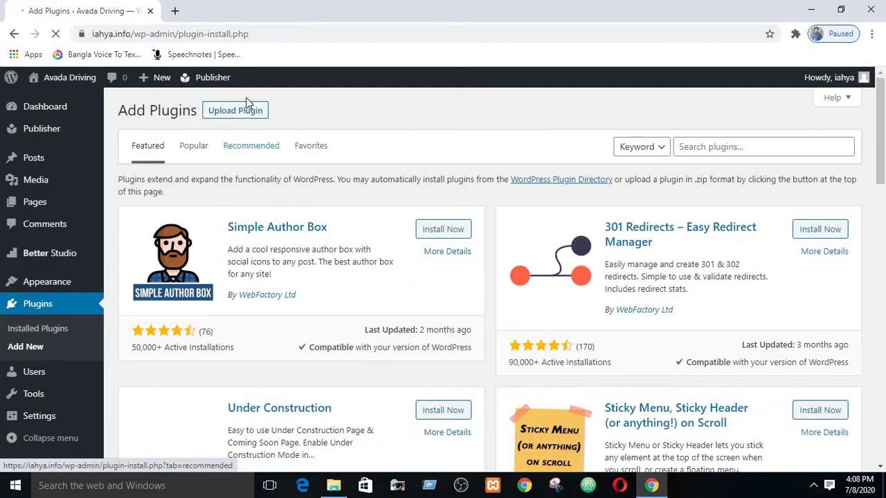
pyautogui.click(247, 114)
pyautogui.click(414, 231)
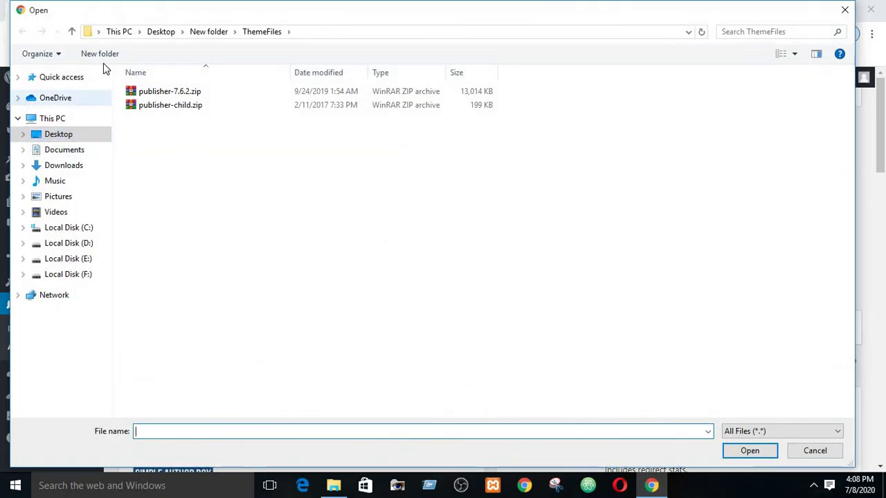
# - Upload better-adsmanager-1.19.1.zip from New folder > Plugins > Better Ads Manager and install it
pyautogui.click(72, 32)
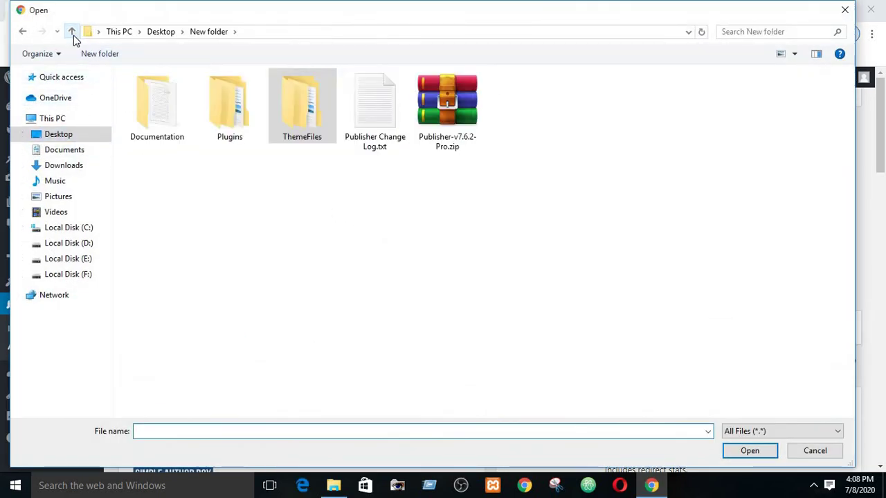
pyautogui.doubleClick(249, 109)
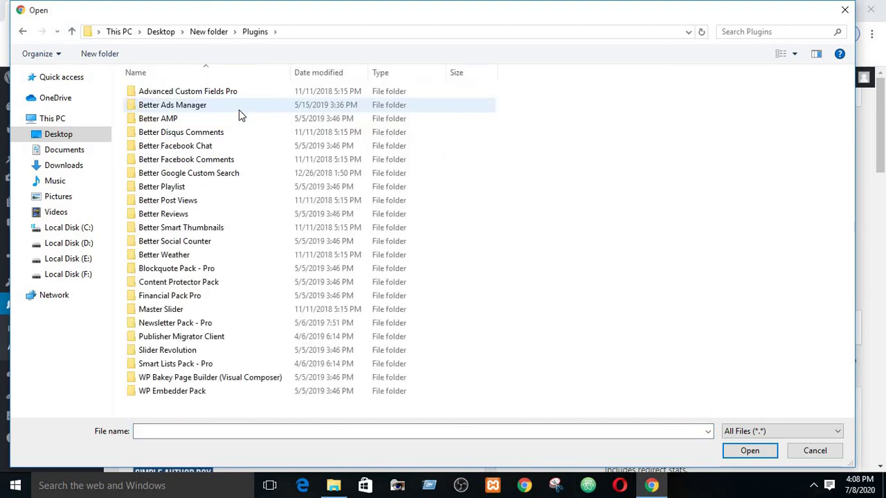
pyautogui.doubleClick(203, 106)
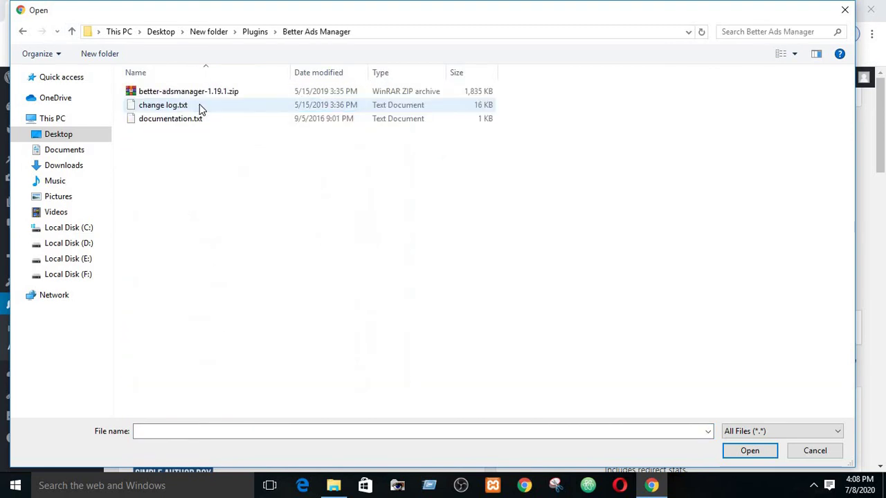
pyautogui.click(196, 93)
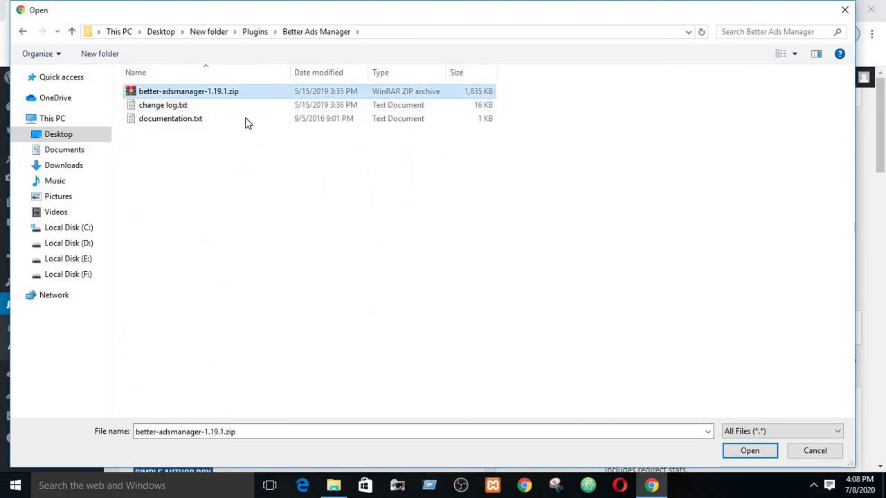
pyautogui.click(751, 452)
pyautogui.click(569, 232)
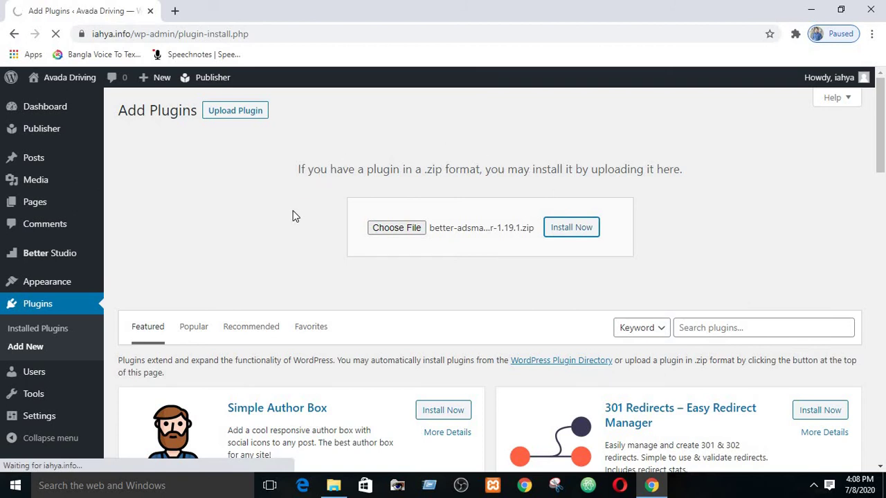
# - Activate Better Ads Manager 1.19.1 once the plugin installs successfully
pyautogui.scroll(-3, 383, 229)
pyautogui.scroll(3, 383, 228)
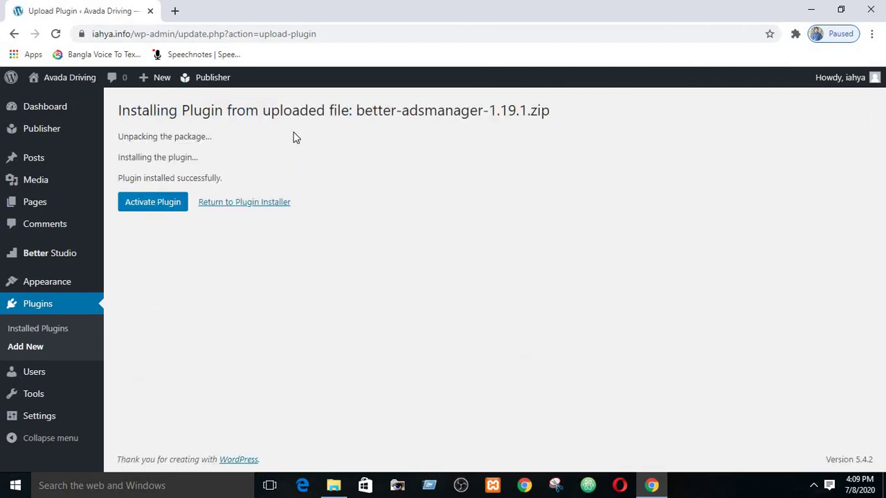
pyautogui.click(154, 201)
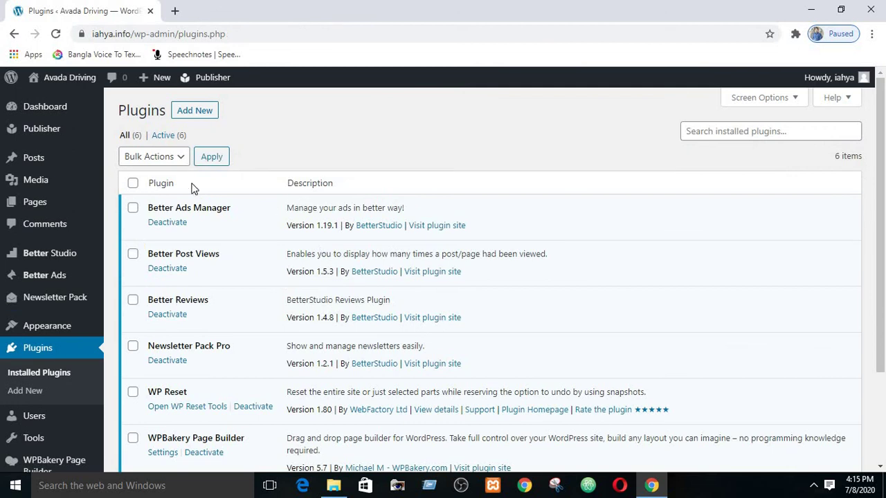
# - Review the Installed Plugins list showing six active plugins, including Better Ads Manager and WPBakery
pyautogui.scroll(-3, 222, 188)
pyautogui.scroll(3, 642, 181)
pyautogui.scroll(-1, 301, 194)
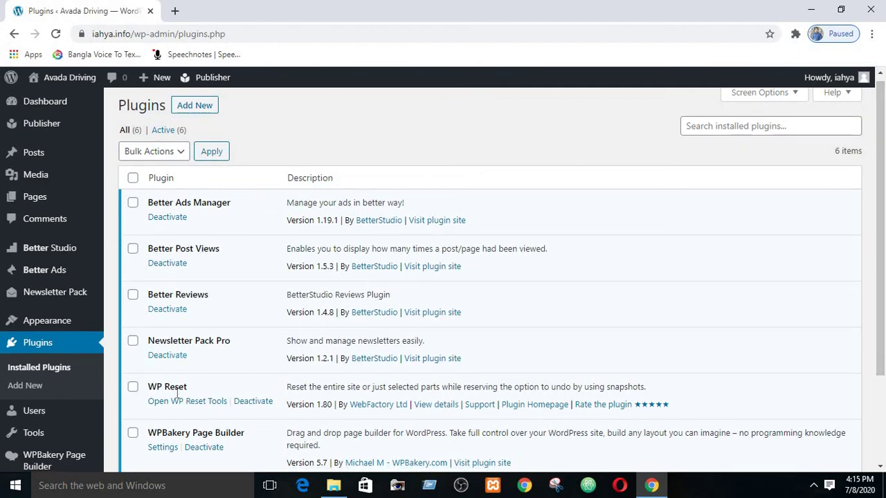
pyautogui.scroll(-2, 270, 308)
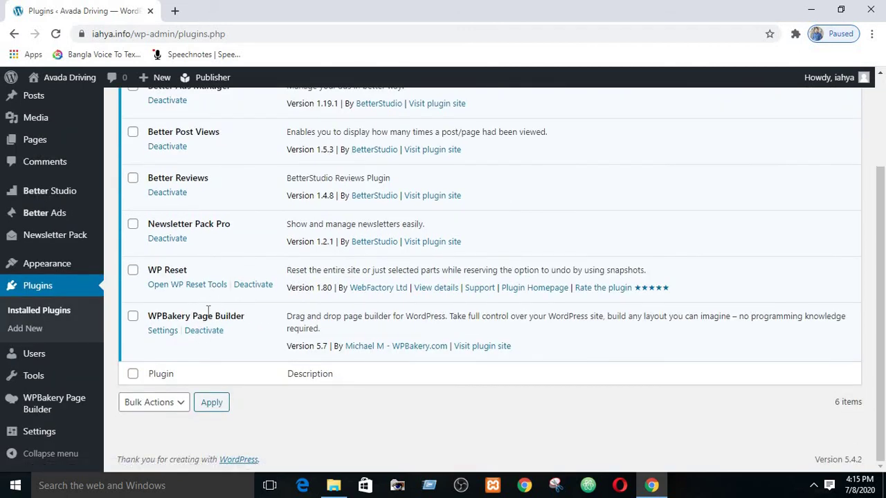
pyautogui.scroll(2, 208, 310)
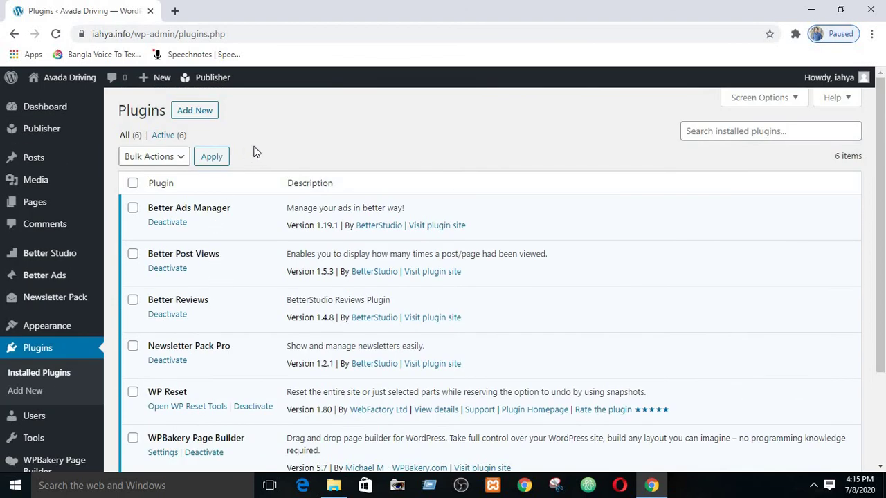
pyautogui.moveTo(880, 195); pyautogui.dragTo(882, 234)
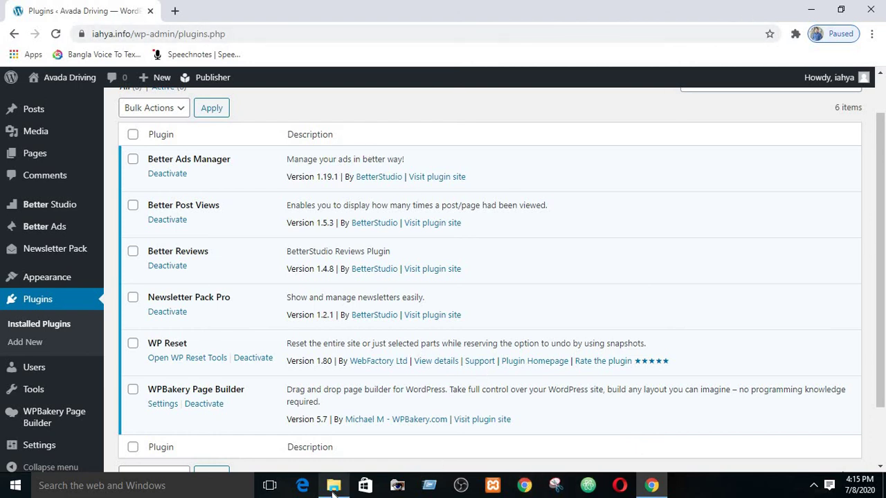
# - Open the WP Bakey Page Builder folder in File Explorer, then return to the WordPress plugins list
pyautogui.moveTo(333, 488)
pyautogui.click(339, 435)
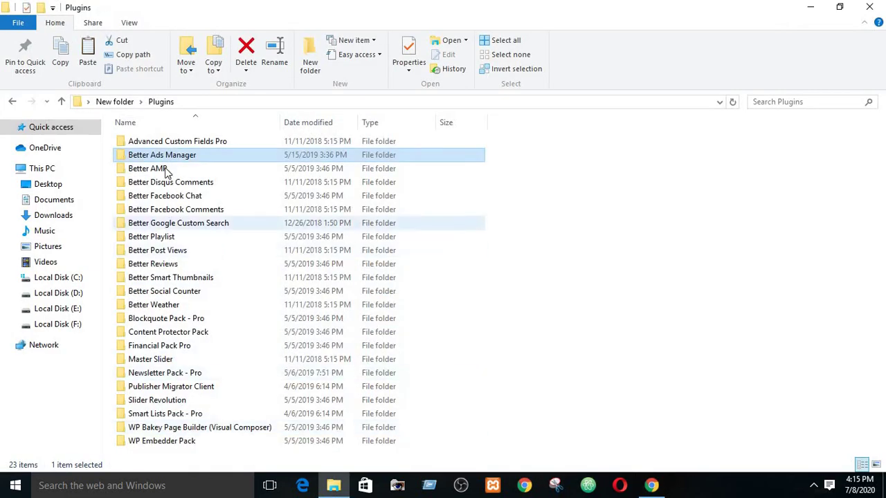
pyautogui.doubleClick(173, 428)
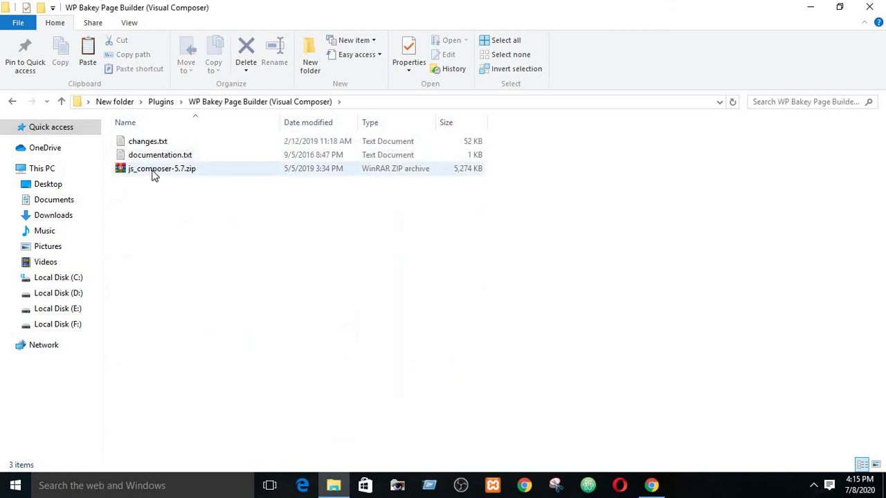
pyautogui.click(651, 485)
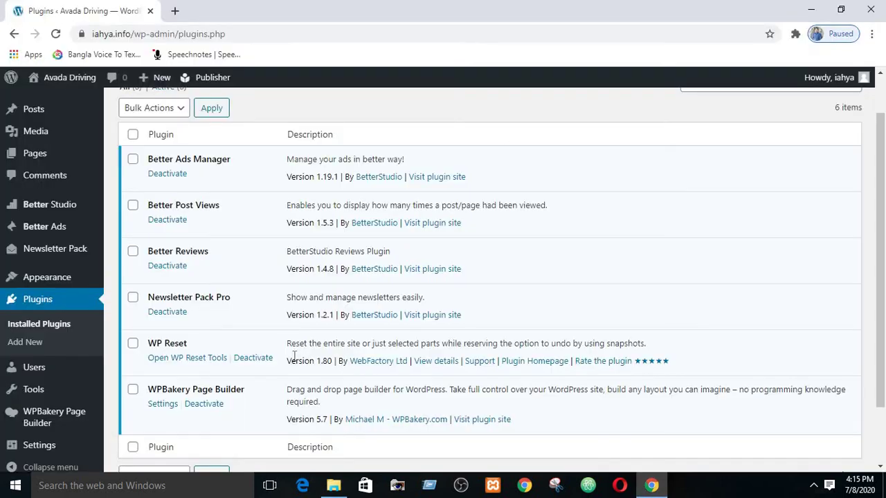
pyautogui.scroll(1, 239, 212)
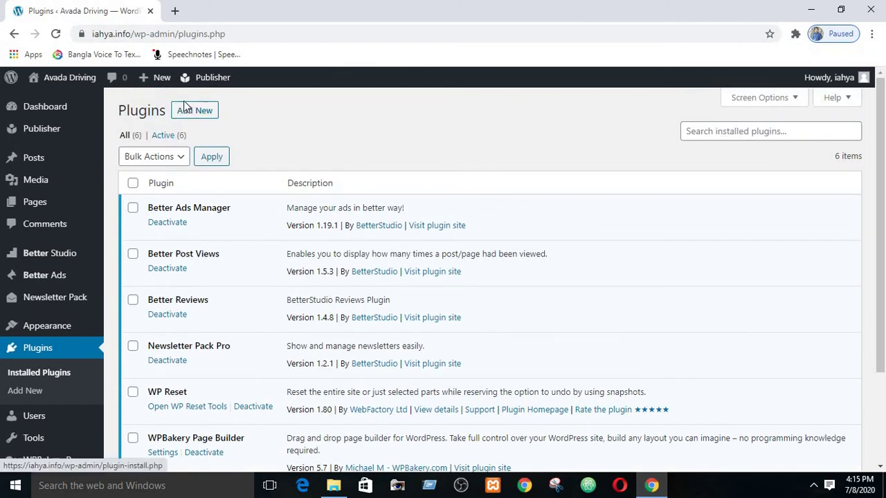
pyautogui.scroll(-2, 266, 97)
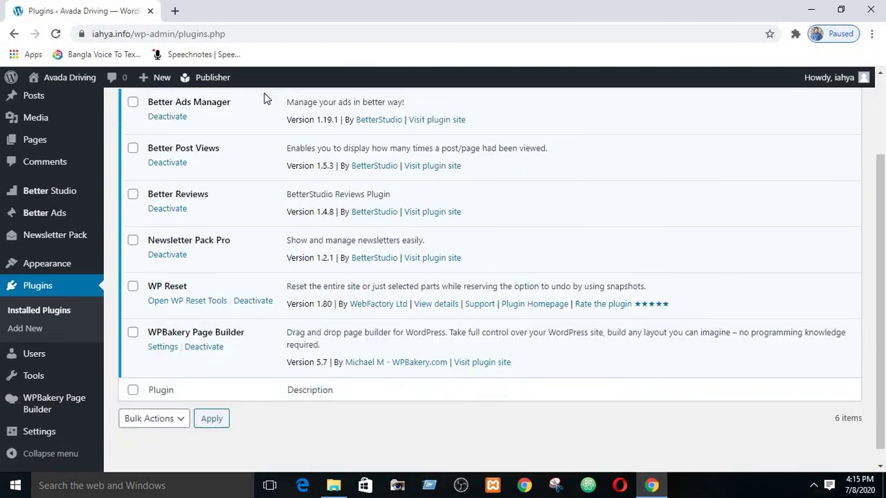
pyautogui.scroll(2, 296, 181)
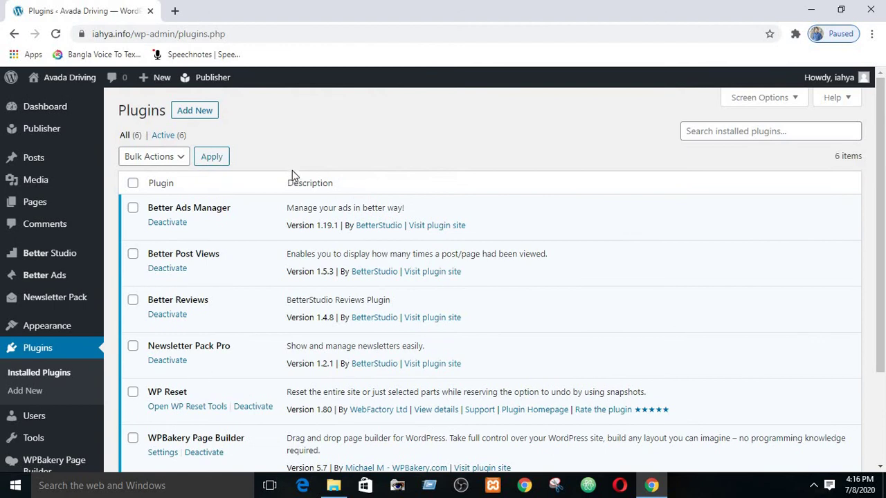
pyautogui.scroll(-2, 292, 170)
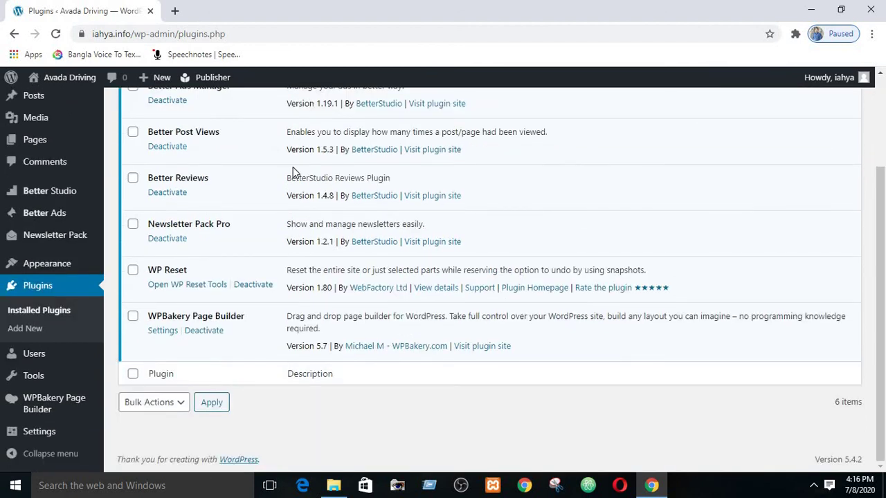
pyautogui.scroll(2, 293, 171)
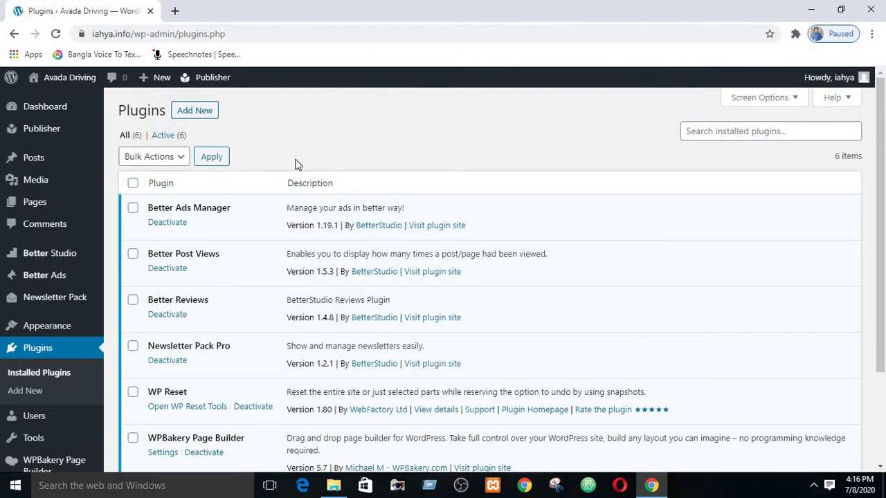
pyautogui.scroll(-2, 295, 158)
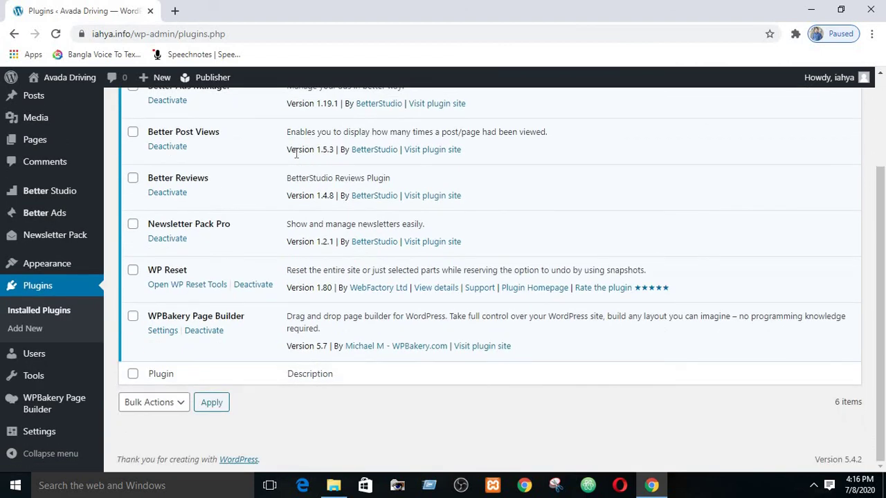
pyautogui.scroll(2, 298, 146)
pyautogui.scroll(-2, 276, 208)
pyautogui.scroll(2, 199, 315)
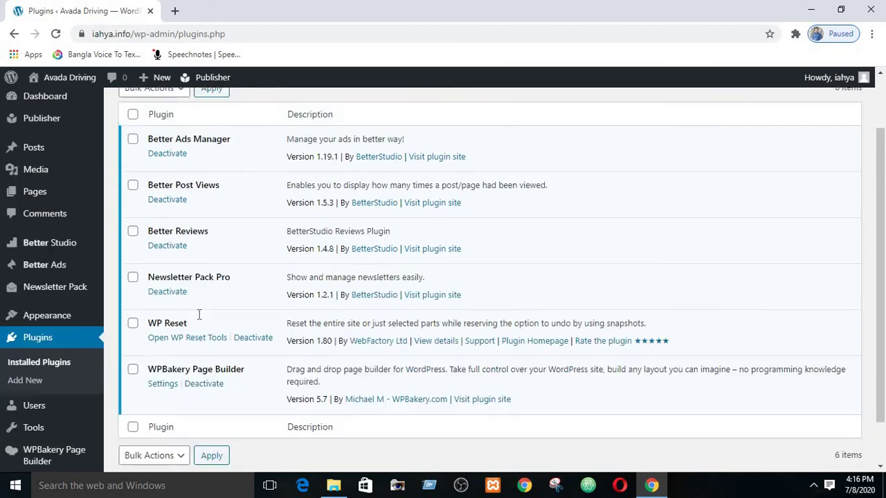
pyautogui.scroll(-2, 185, 387)
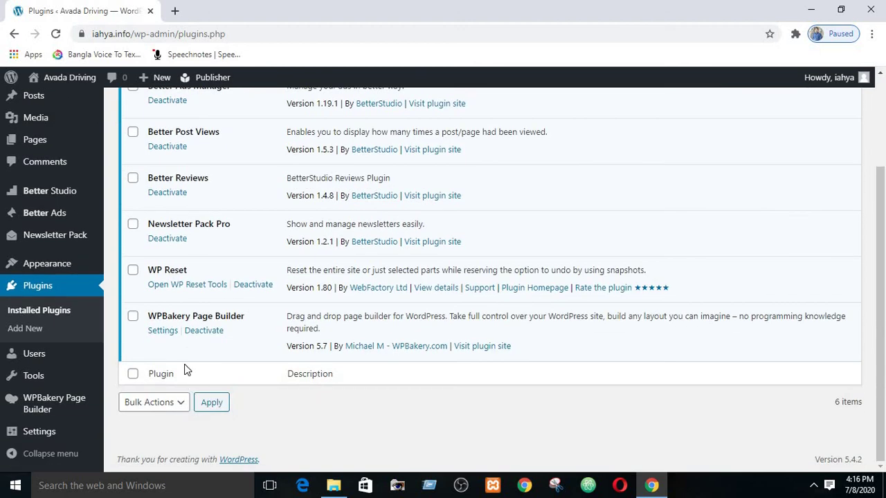
pyautogui.scroll(2, 184, 366)
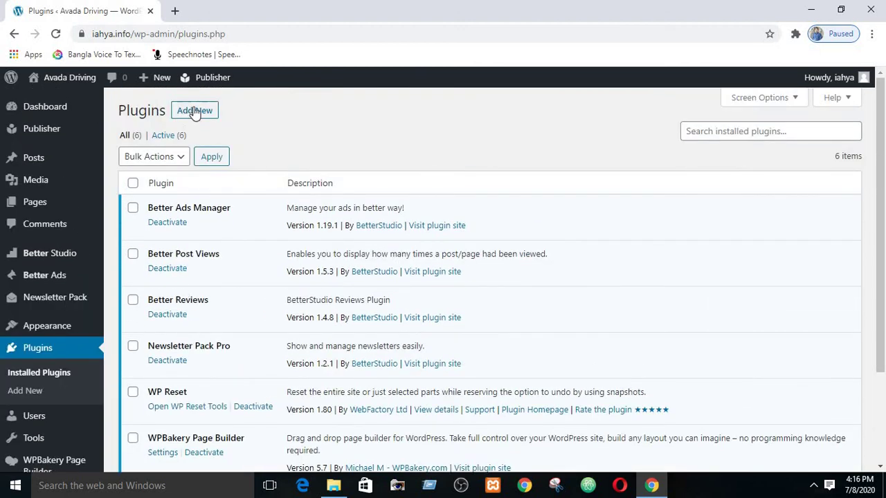